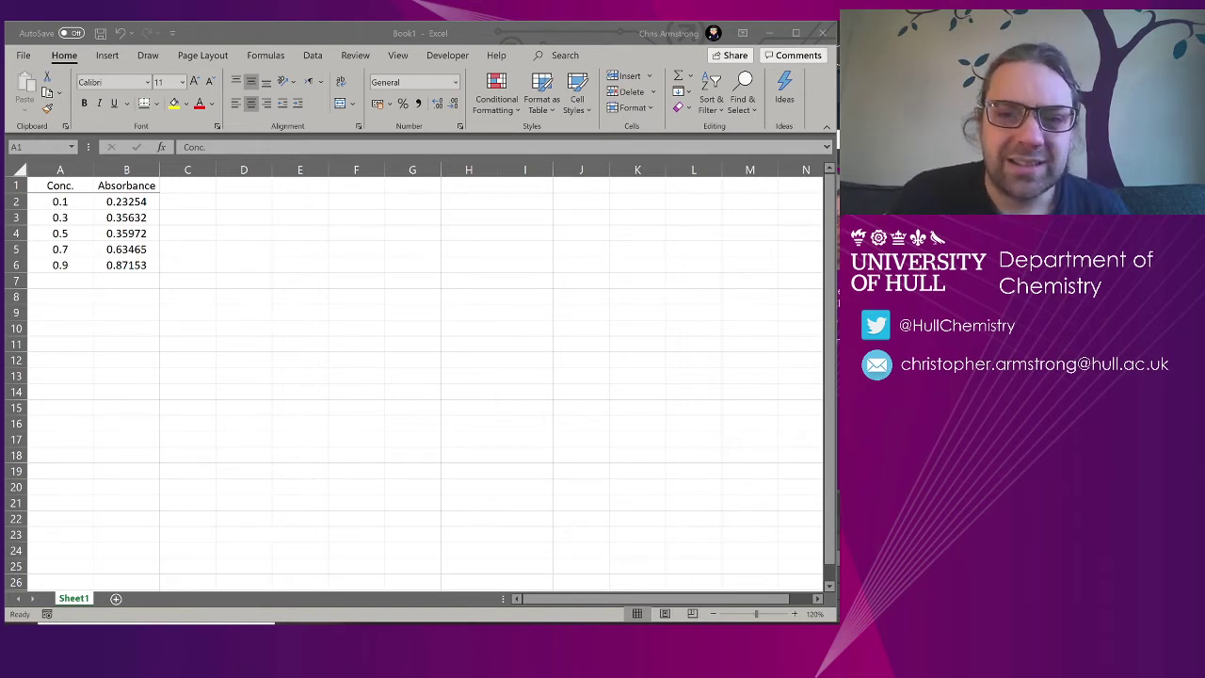
Insert a markers-only scatter chart of the concentration and absorbance data in A1:B6
{"action": "left_click", "coordinate": [74, 186]}
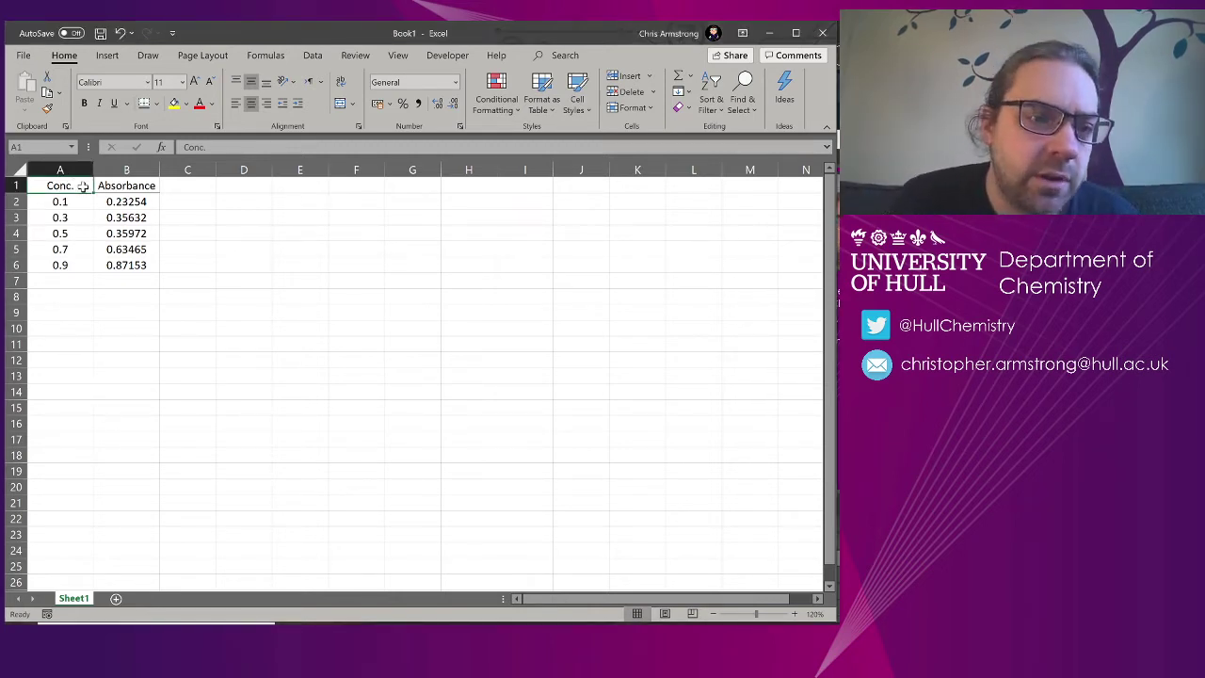
{"action": "left_click_drag", "start_coordinate": [82, 186], "coordinate": [70, 265]}
{"action": "left_click", "coordinate": [130, 187]}
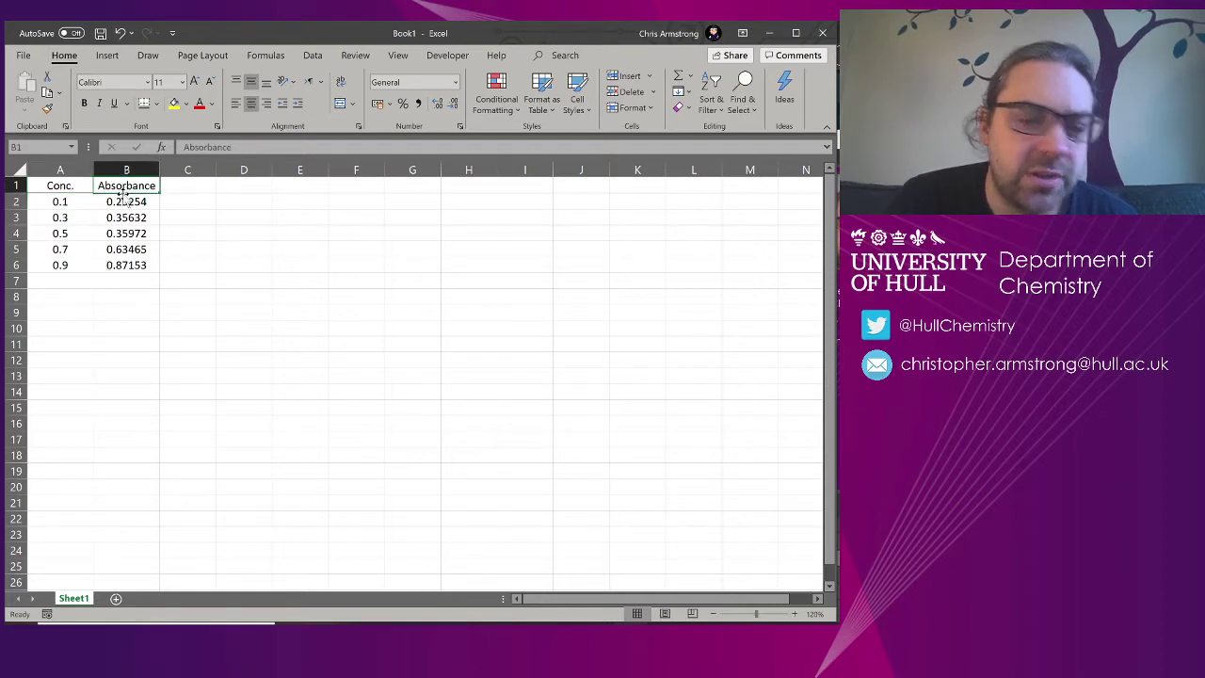
{"action": "left_click_drag", "start_coordinate": [60, 186], "coordinate": [126, 264]}
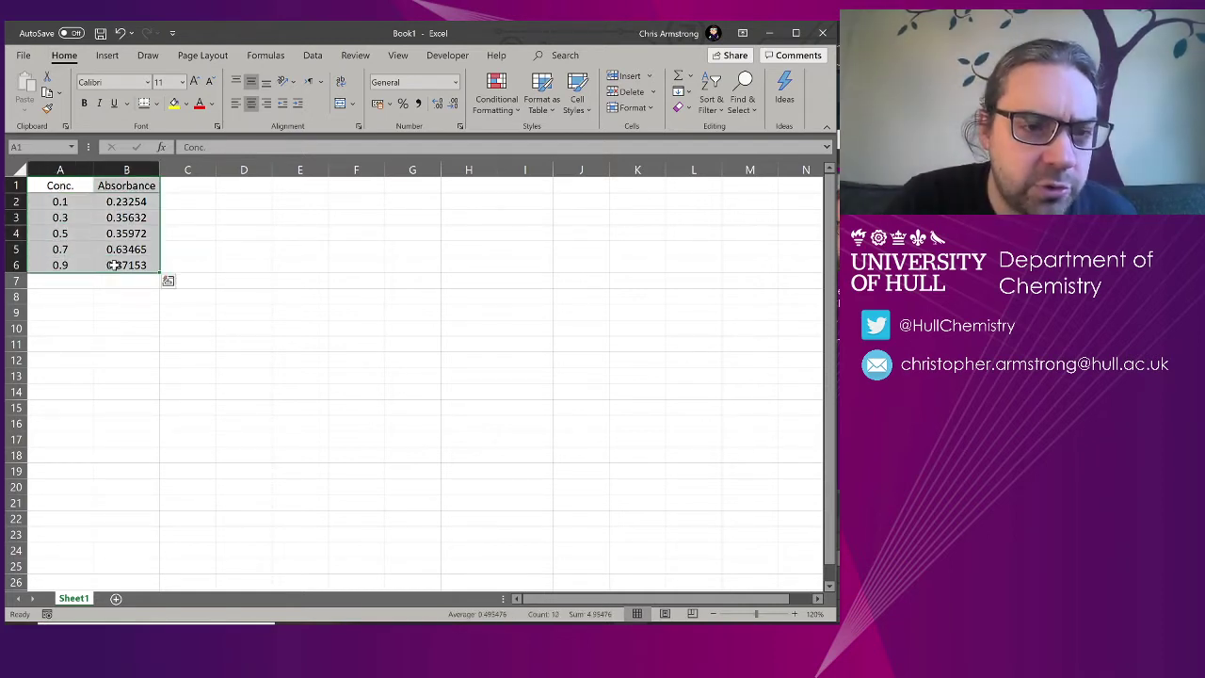
{"action": "left_click", "coordinate": [109, 55]}
{"action": "left_click", "coordinate": [342, 107]}
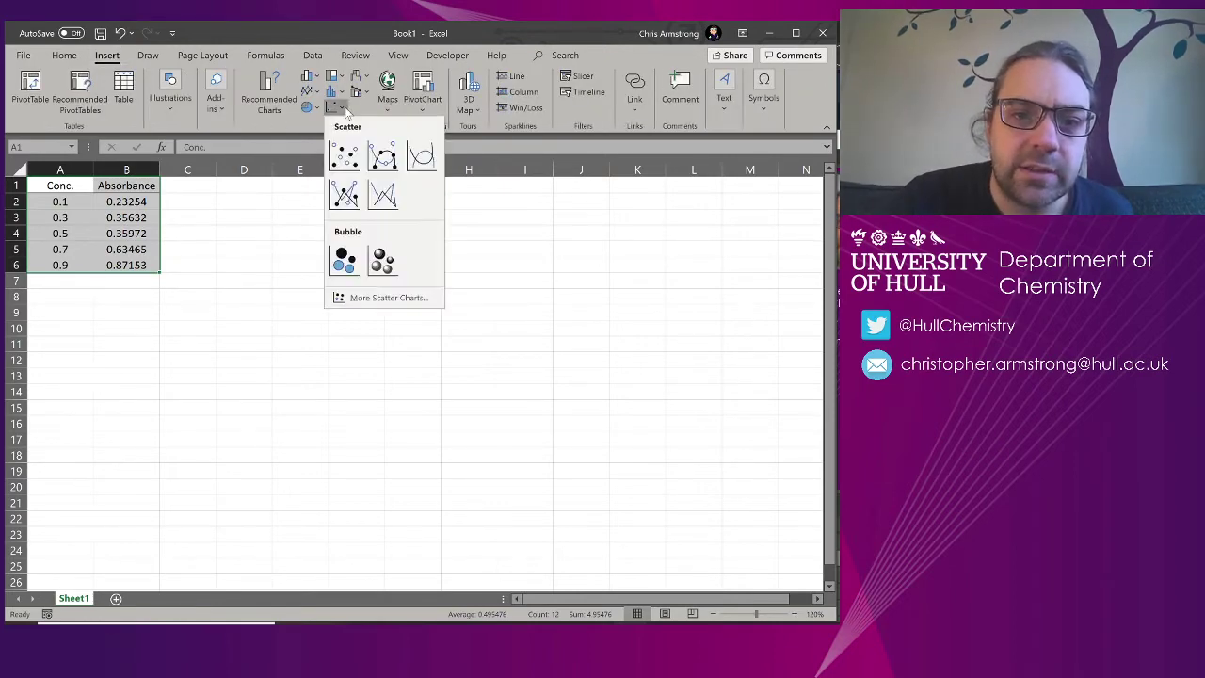
{"action": "left_click", "coordinate": [345, 161]}
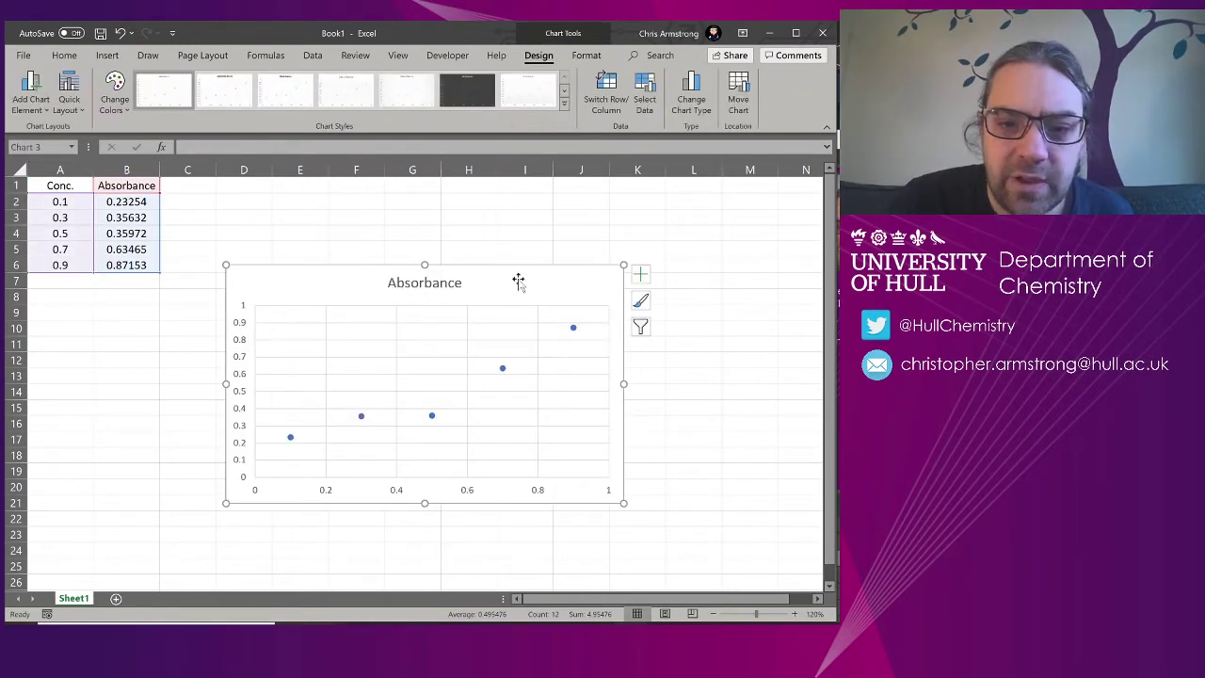
Move the scatter chart just below the data table and remove its title and gridlines
{"action": "left_click_drag", "start_coordinate": [519, 277], "coordinate": [398, 304]}
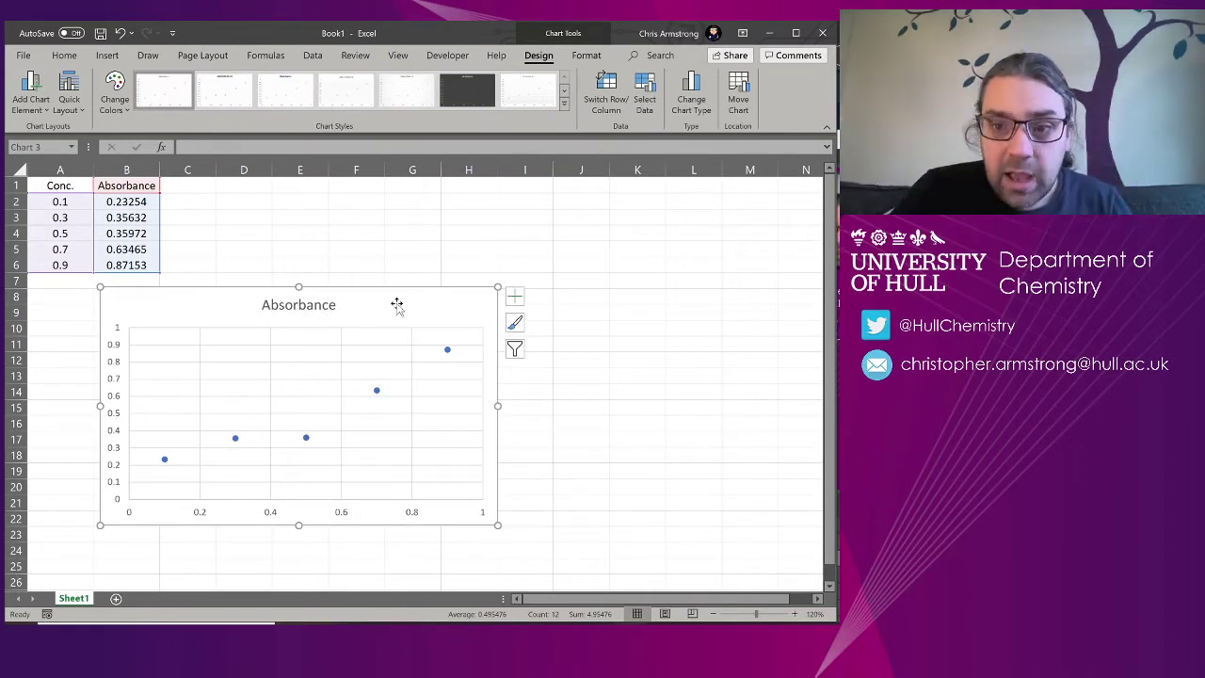
{"action": "left_click", "coordinate": [319, 311]}
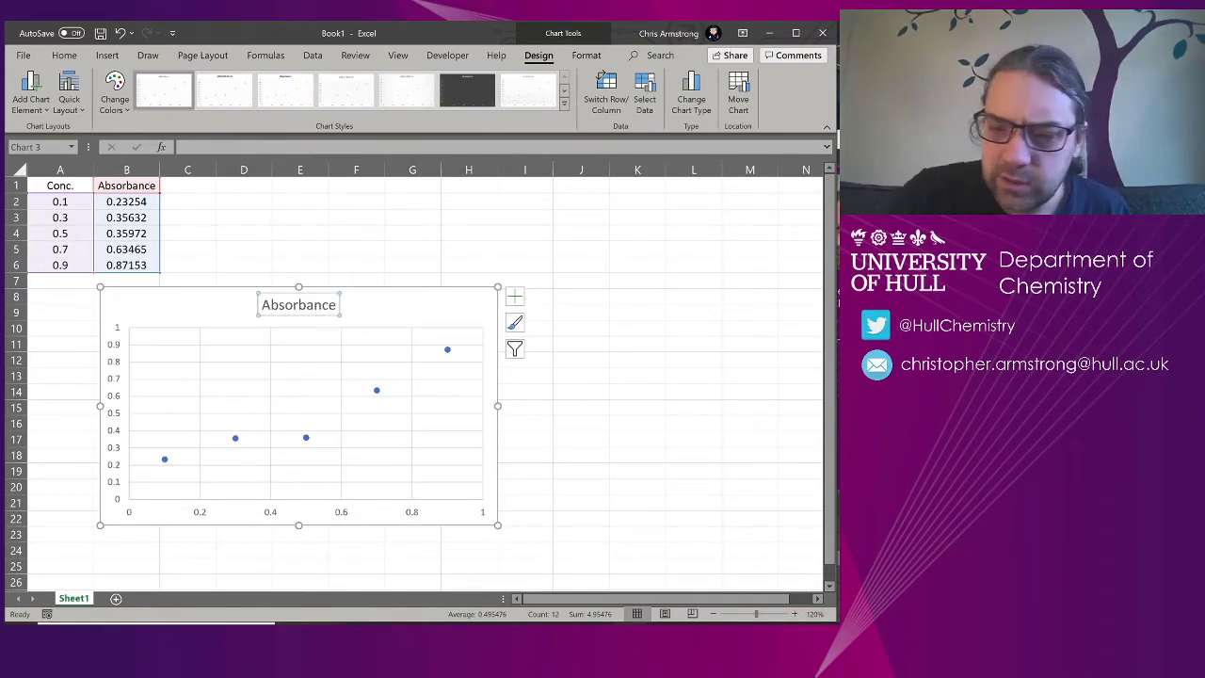
{"action": "key", "text": "Delete"}
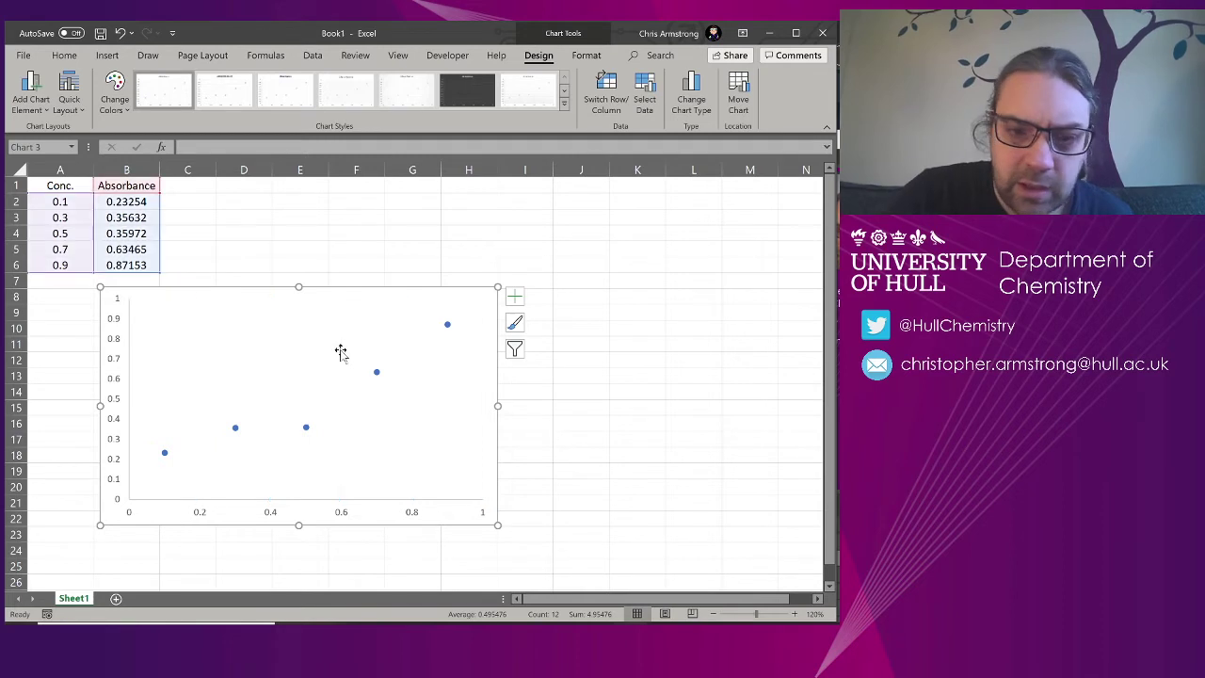
Add a linear trendline to the absorbance points, displaying its equation and R-squared value on the chart
{"action": "left_click", "coordinate": [378, 370]}
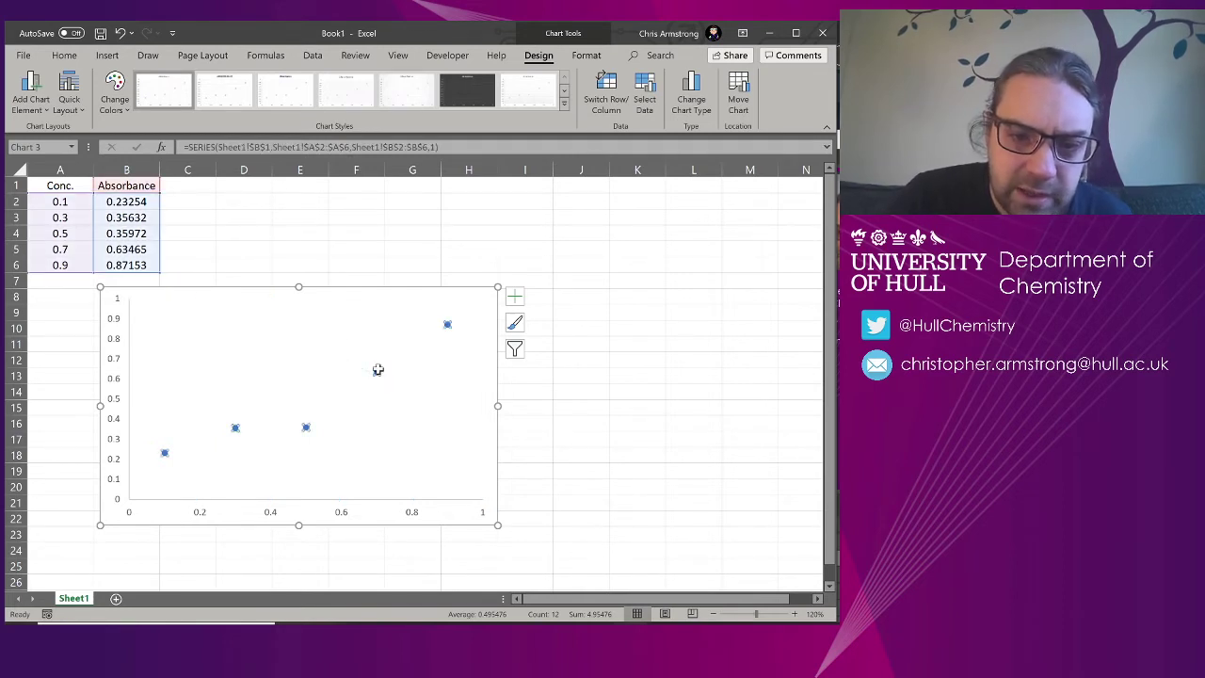
{"action": "right_click", "coordinate": [377, 370]}
{"action": "key", "text": "Escape"}
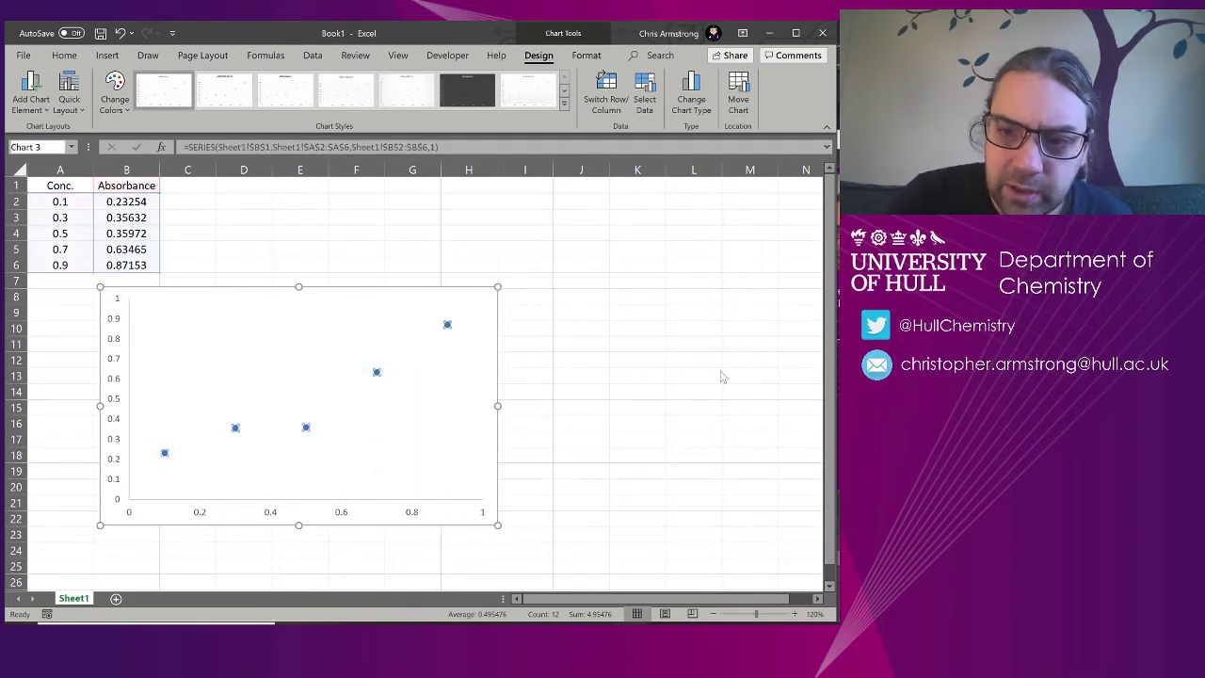
{"action": "left_click", "coordinate": [697, 561]}
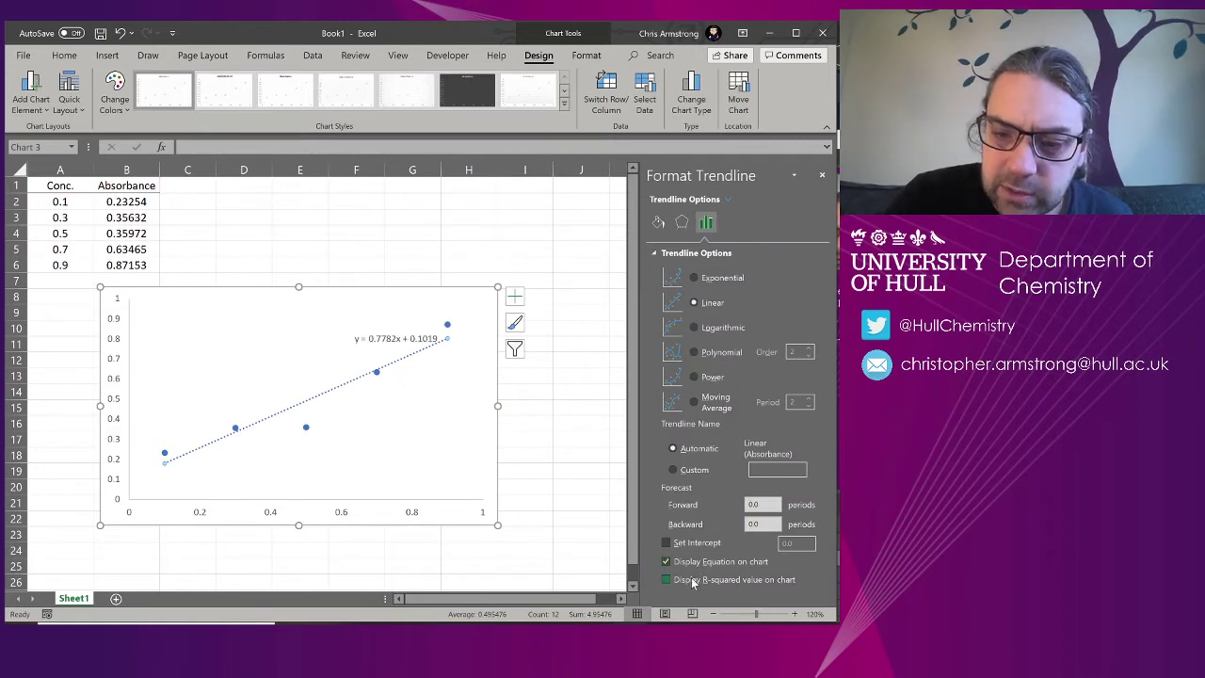
{"action": "left_click", "coordinate": [694, 581]}
Move the trendline equation label to the upper-left corner of the plot area and close the formatting options
{"action": "left_click", "coordinate": [408, 325]}
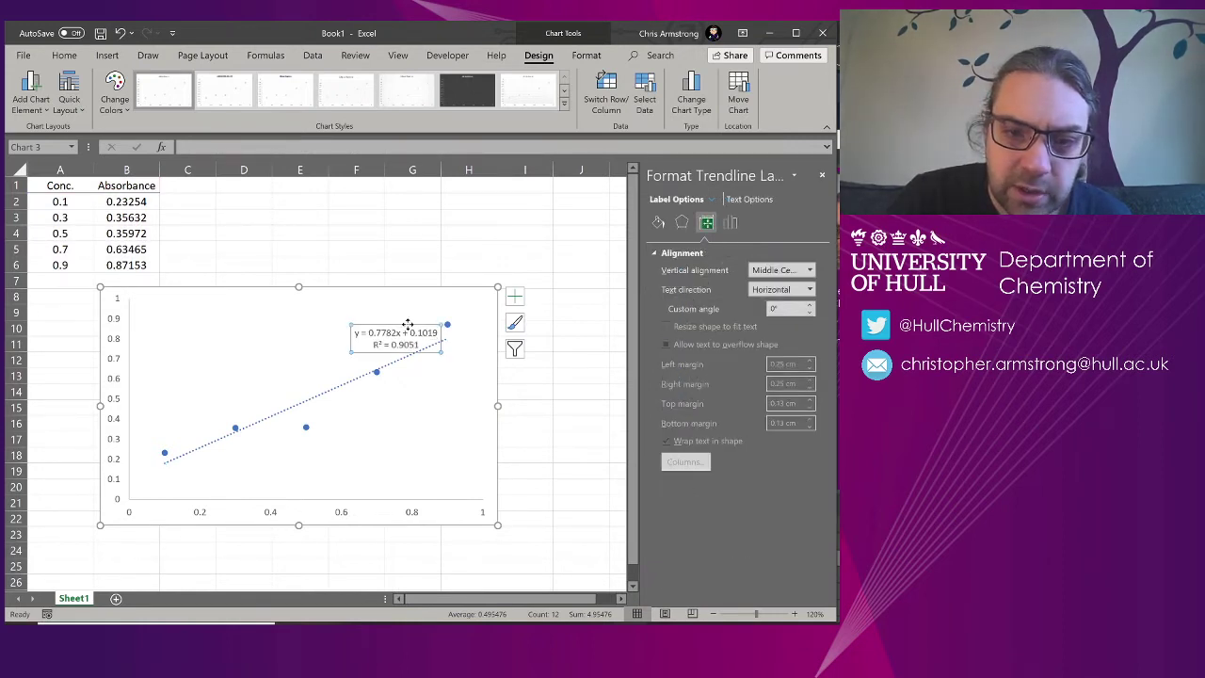
{"action": "left_click_drag", "start_coordinate": [407, 324], "coordinate": [198, 303]}
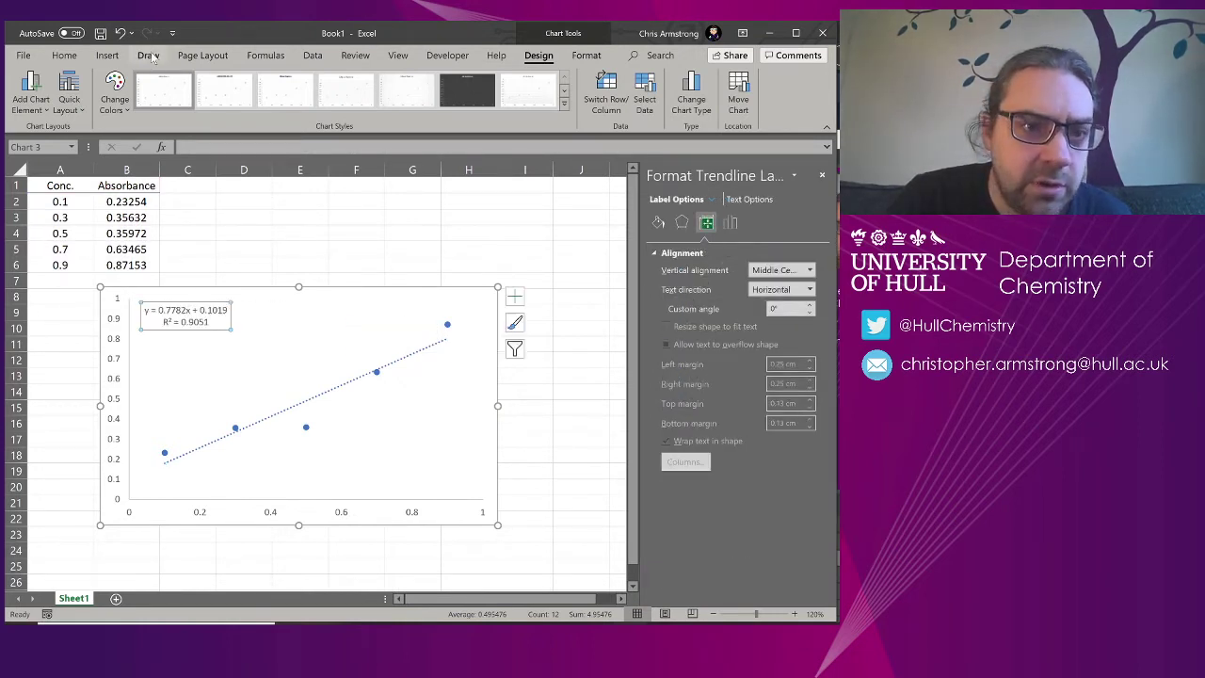
{"action": "left_click", "coordinate": [406, 202]}
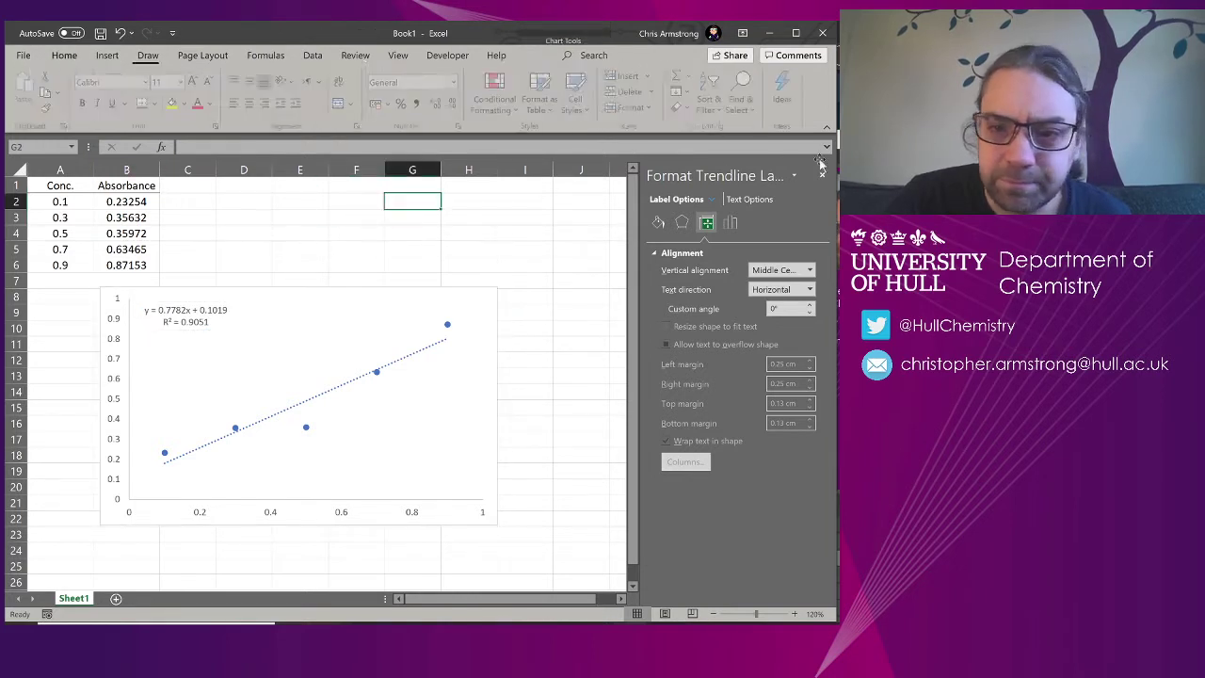
{"action": "left_click", "coordinate": [822, 175]}
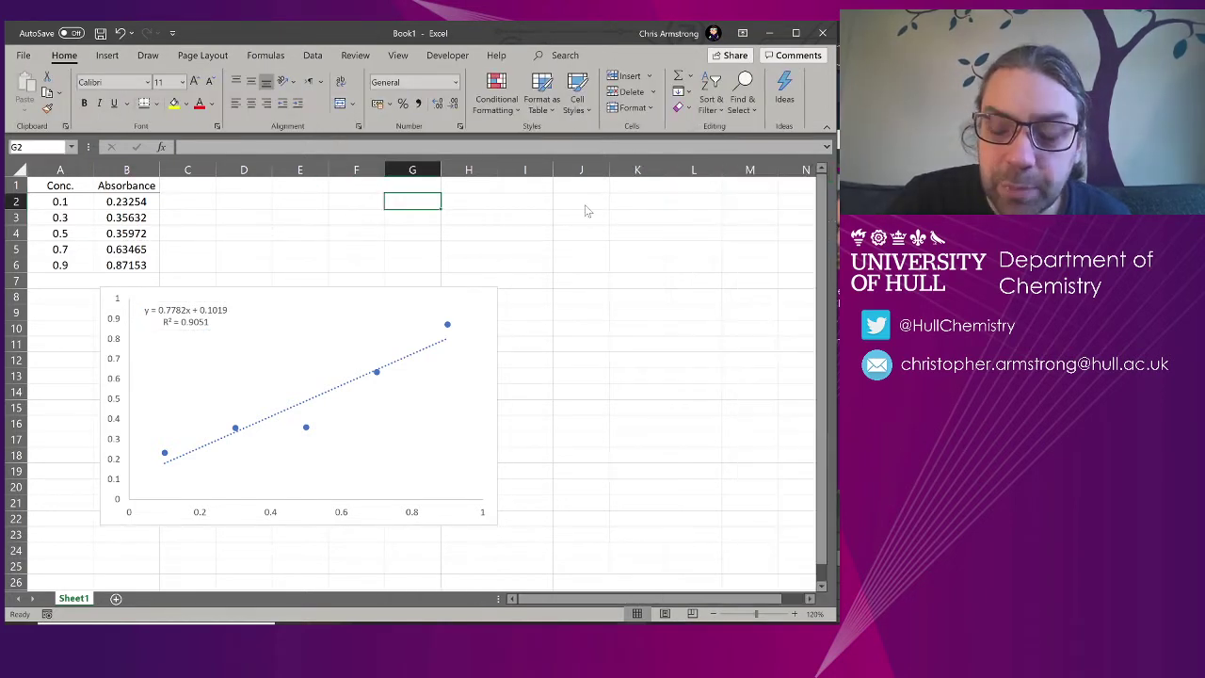
{"action": "left_click", "coordinate": [436, 234]}
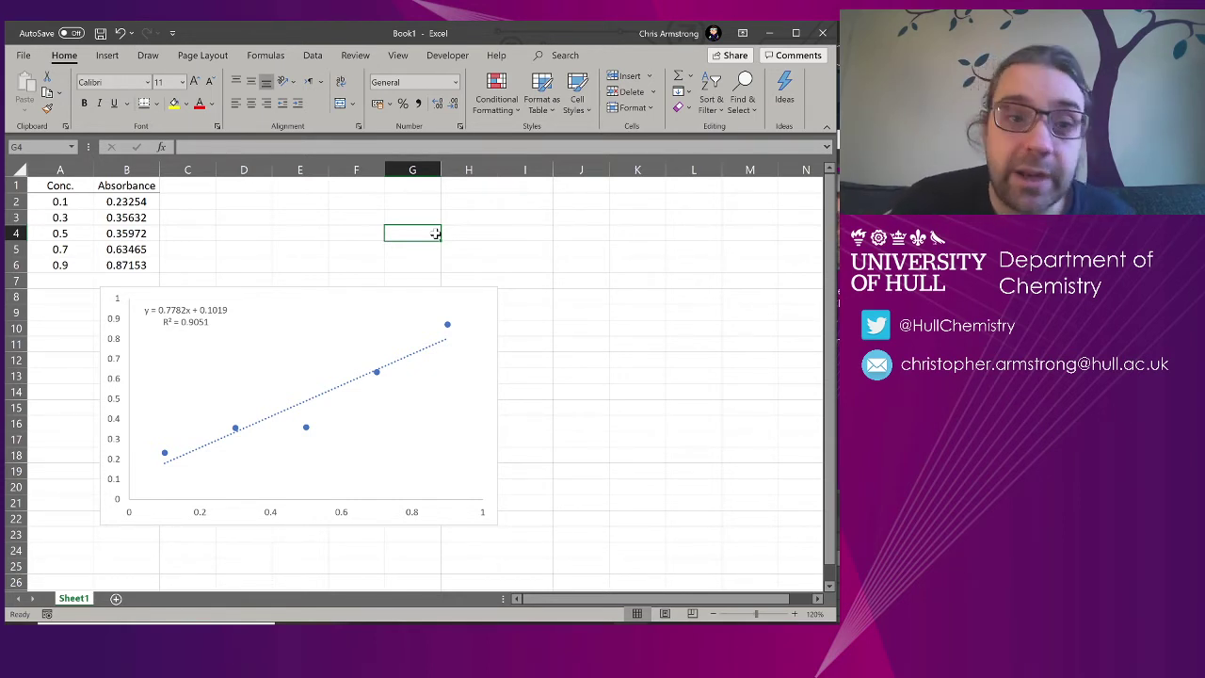
Clear the absorbance values in B4 and B6 to test the fit without them, and undo the deletions
{"action": "left_click", "coordinate": [114, 234]}
{"action": "key", "text": "Delete"}
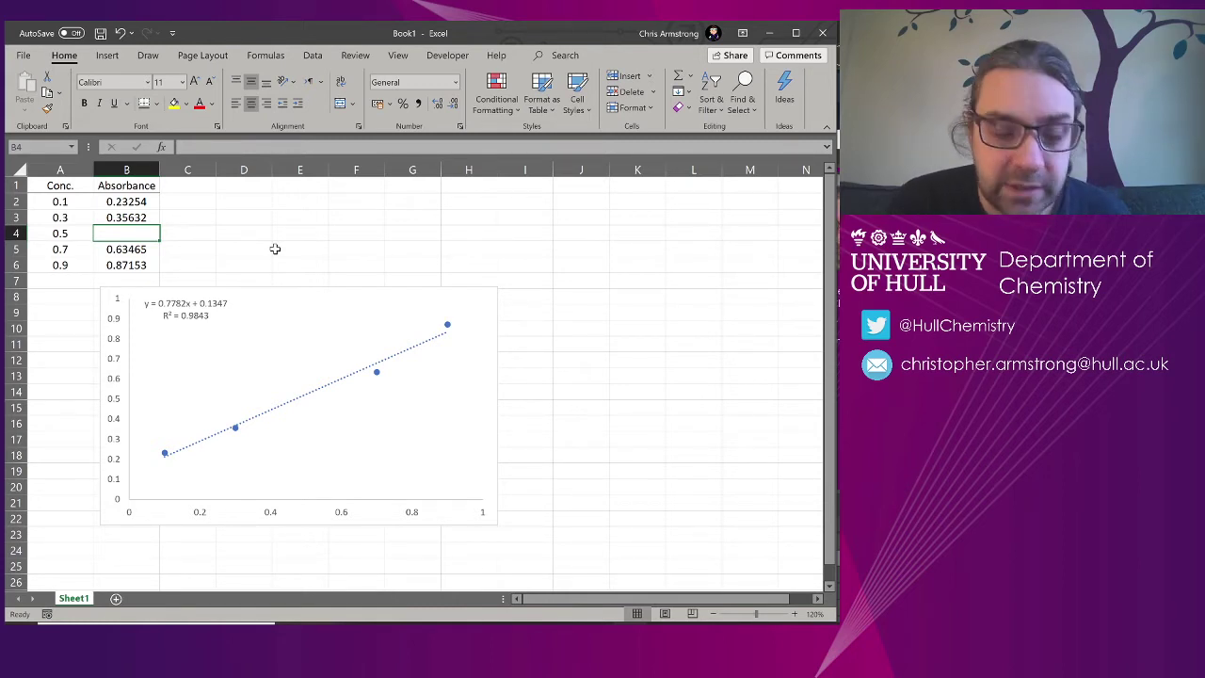
{"action": "key", "text": "ctrl+z"}
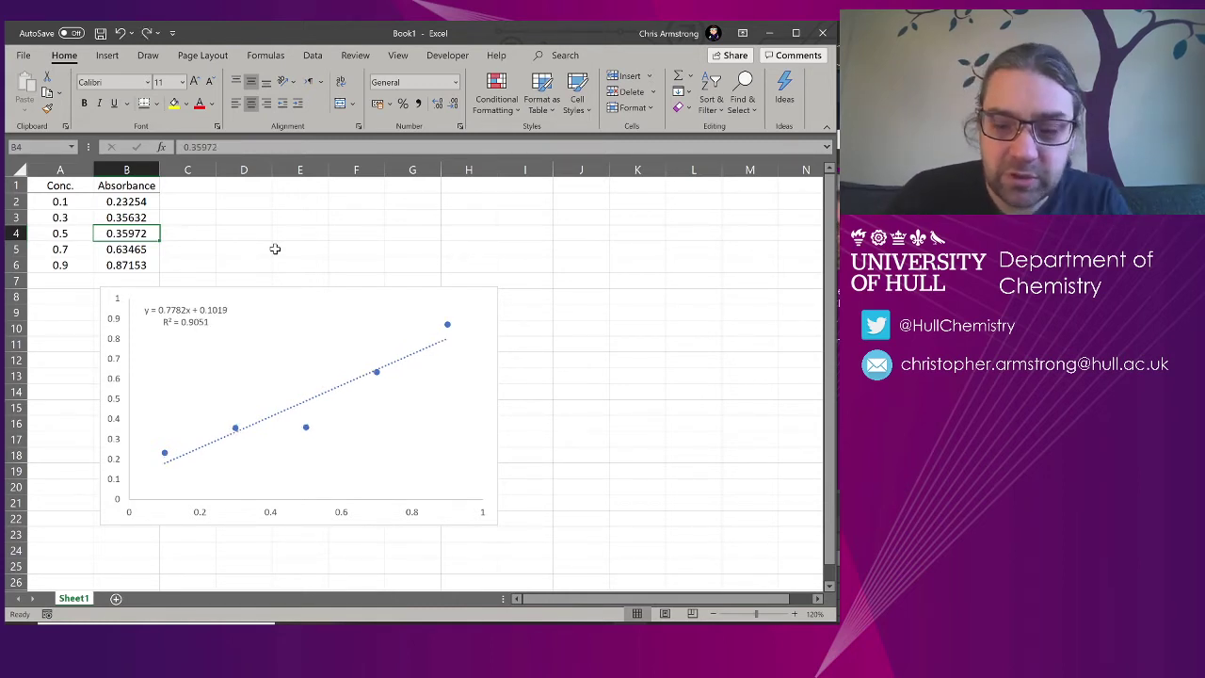
{"action": "key", "text": "Delete"}
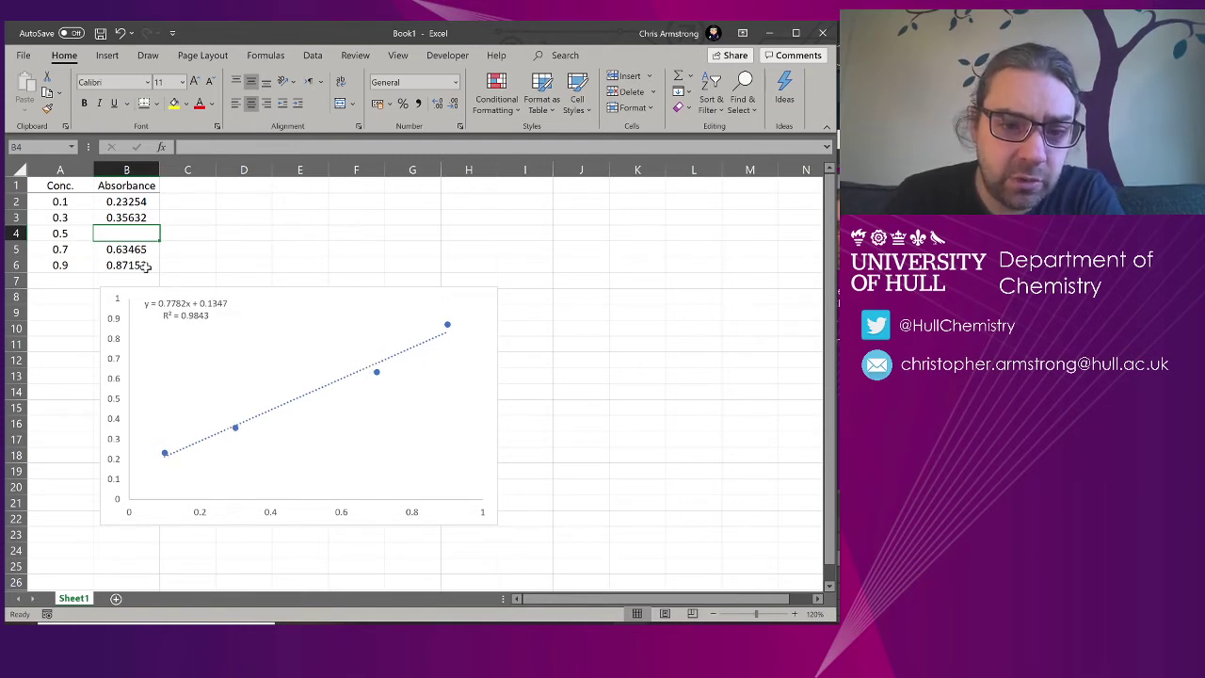
{"action": "left_click", "coordinate": [146, 267]}
{"action": "key", "text": "Delete"}
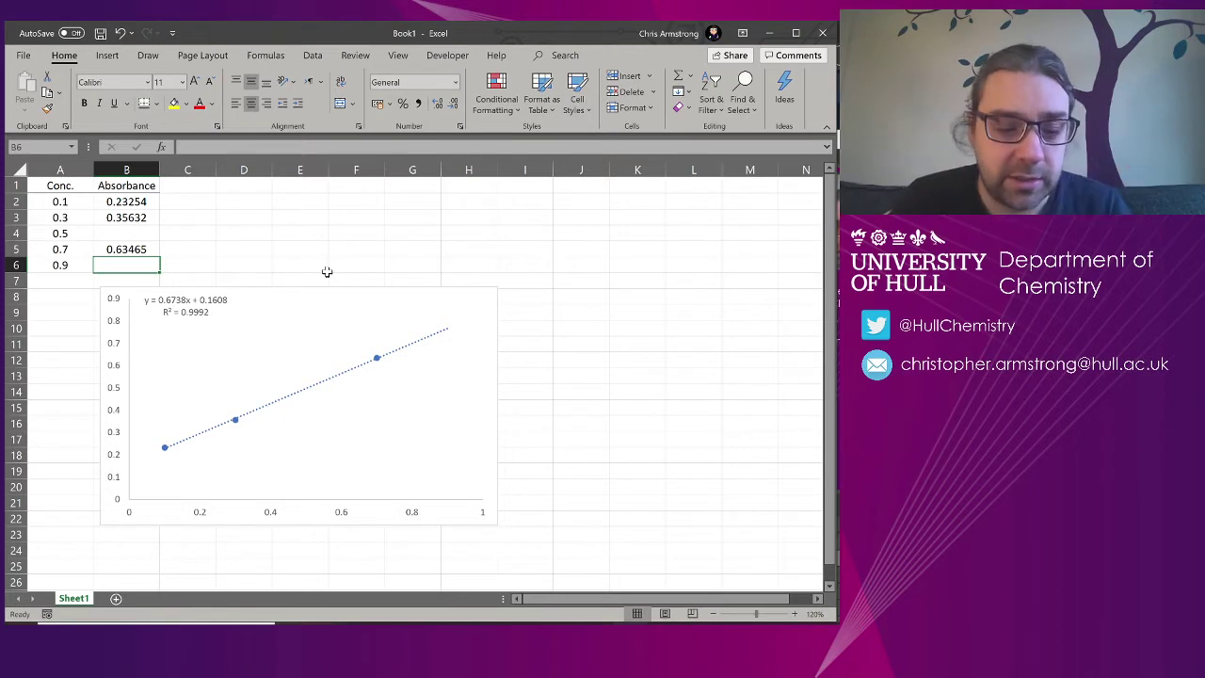
{"action": "key", "text": "ctrl+z"}
{"action": "key", "text": "ctrl+z"}
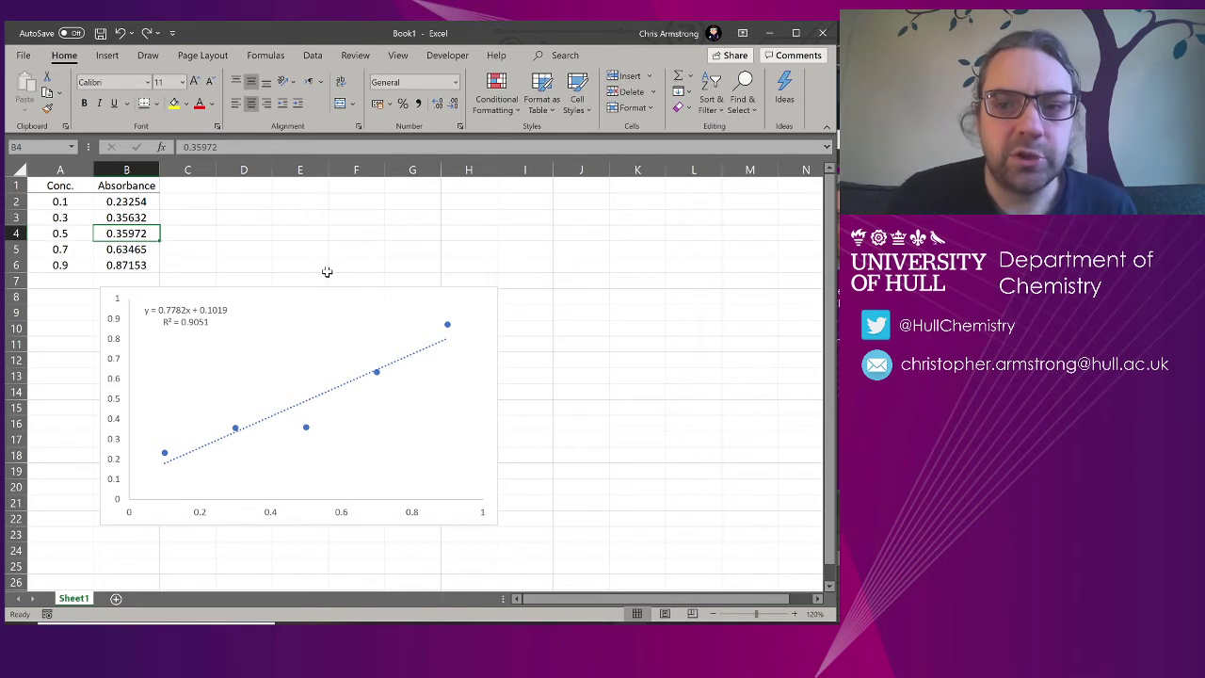
Extend the chart's source data range by one column to include C1:C6
{"action": "left_click", "coordinate": [475, 302]}
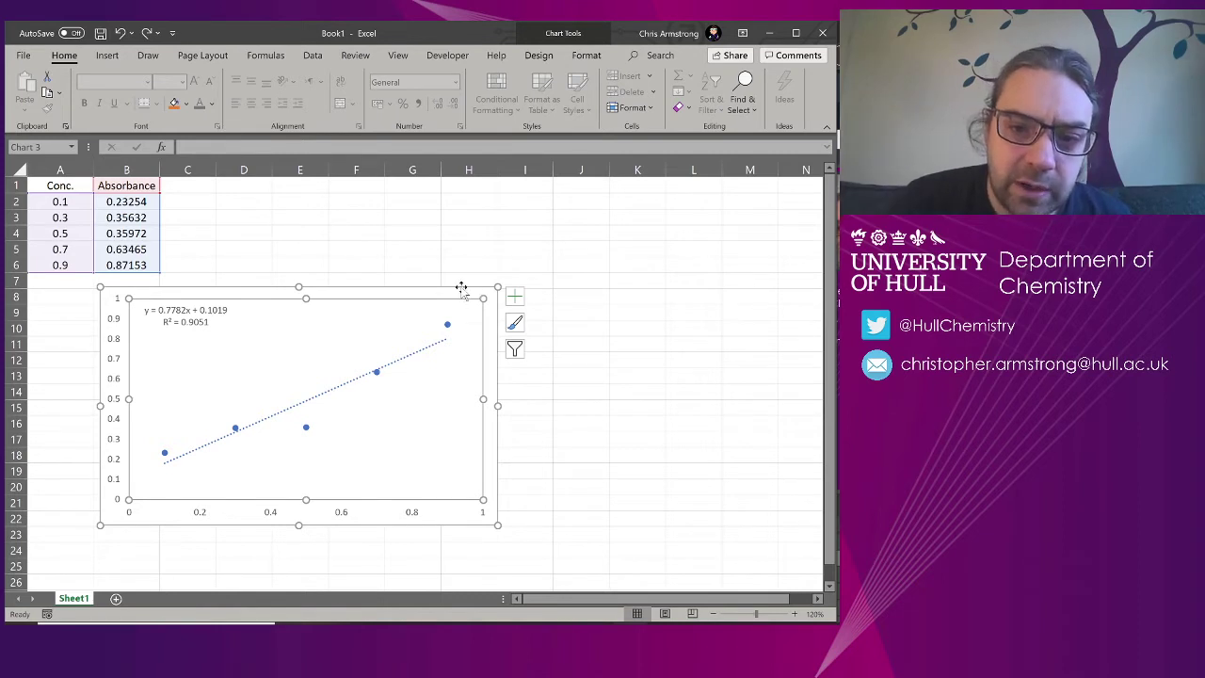
{"action": "left_click", "coordinate": [455, 291]}
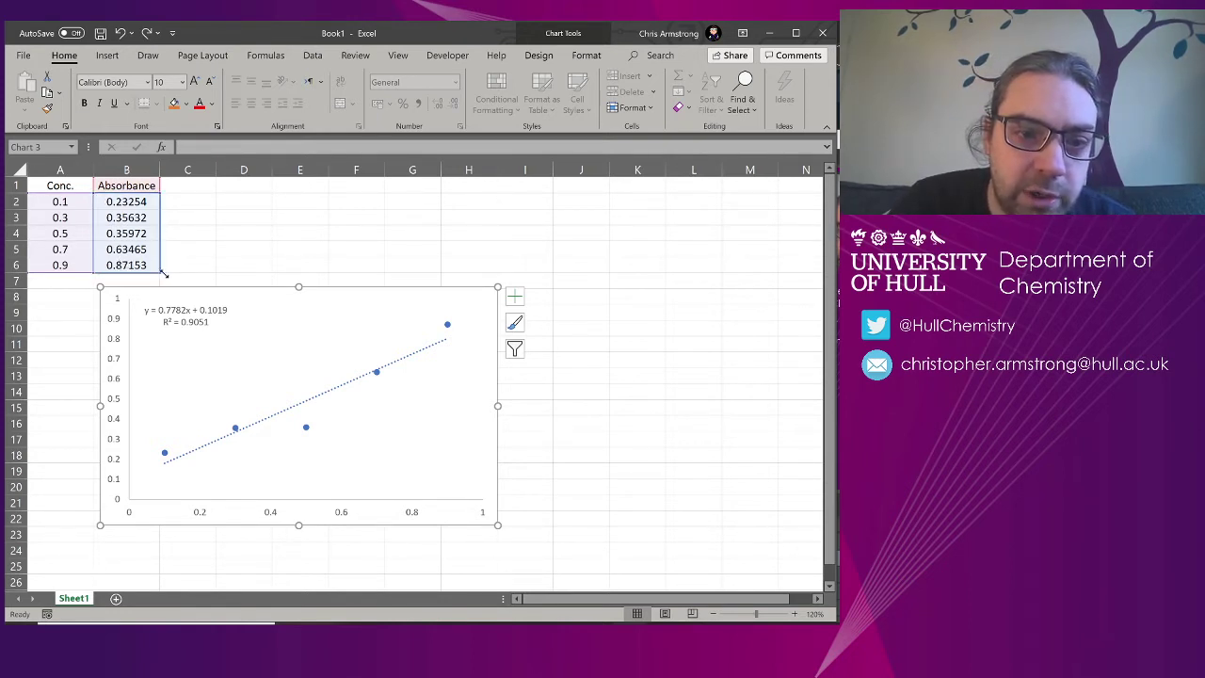
{"action": "left_click_drag", "start_coordinate": [164, 272], "coordinate": [216, 274]}
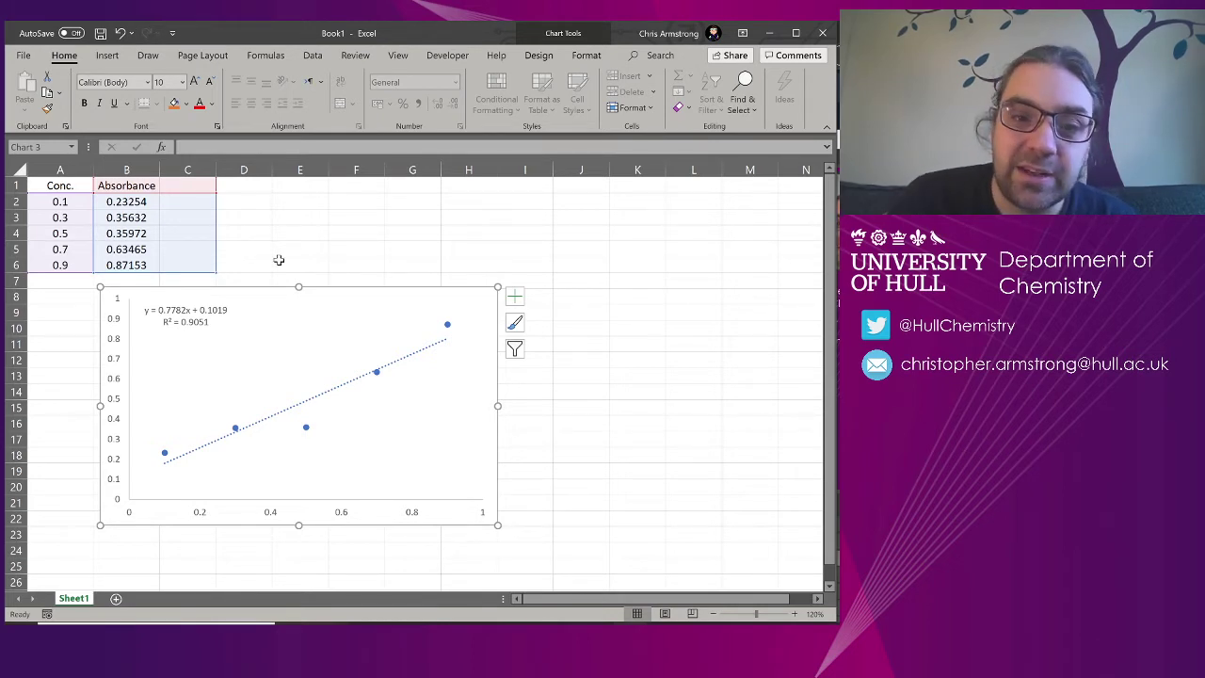
{"action": "left_click", "coordinate": [367, 235]}
Examine the chart's data source for the added blank series, and leave without changing any series
{"action": "right_click", "coordinate": [321, 337]}
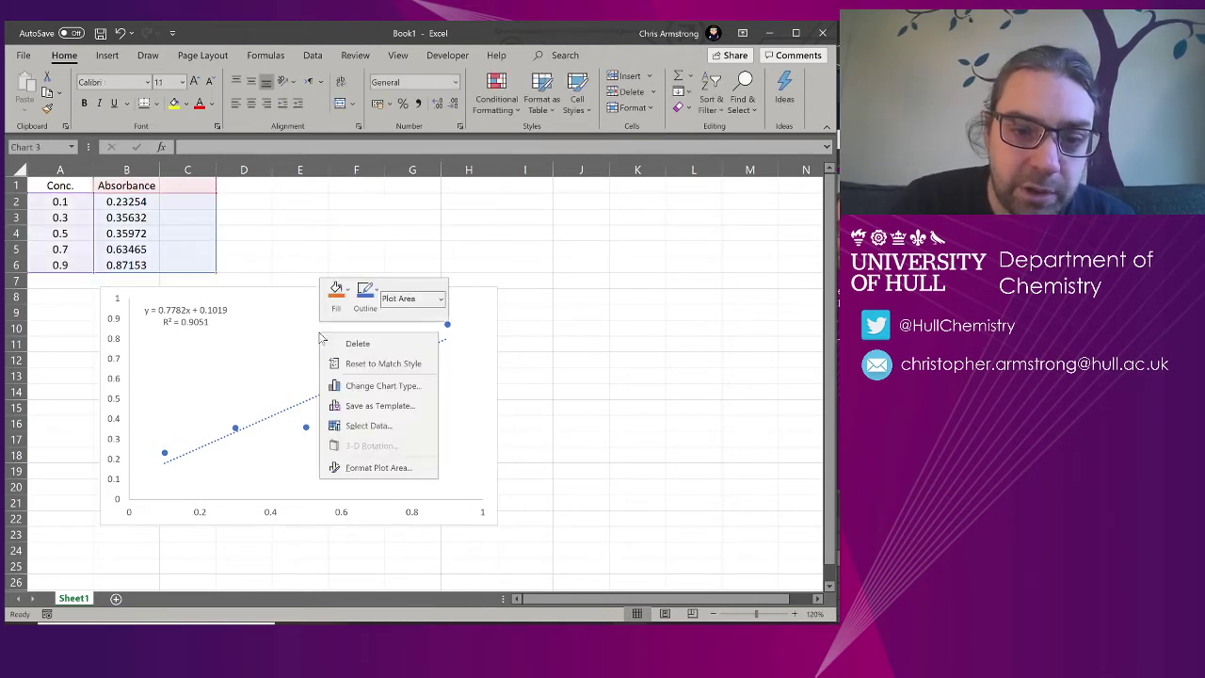
{"action": "left_click", "coordinate": [354, 425]}
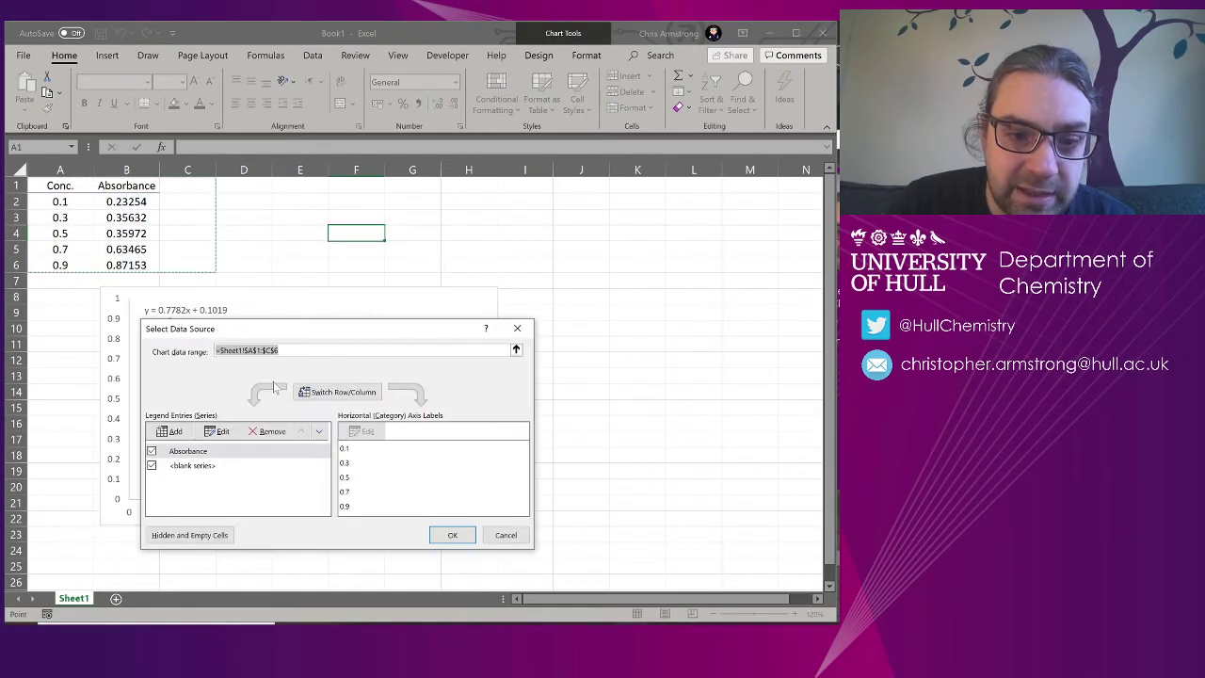
{"action": "left_click", "coordinate": [188, 468]}
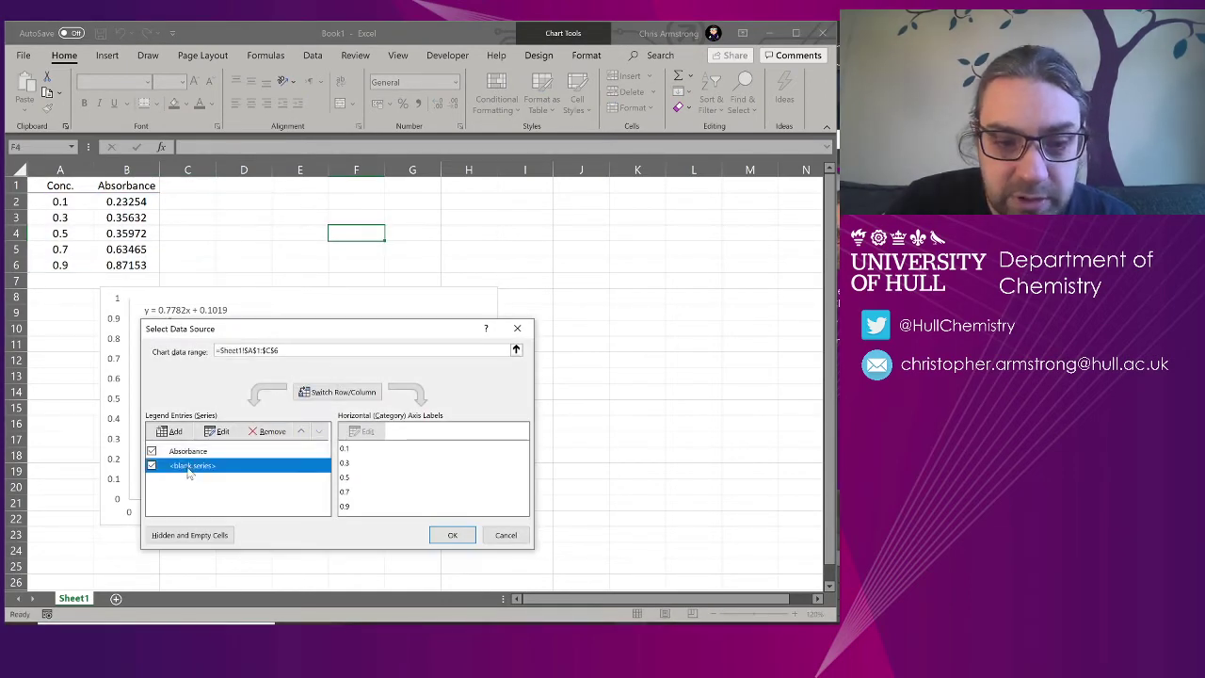
{"action": "left_click", "coordinate": [170, 431]}
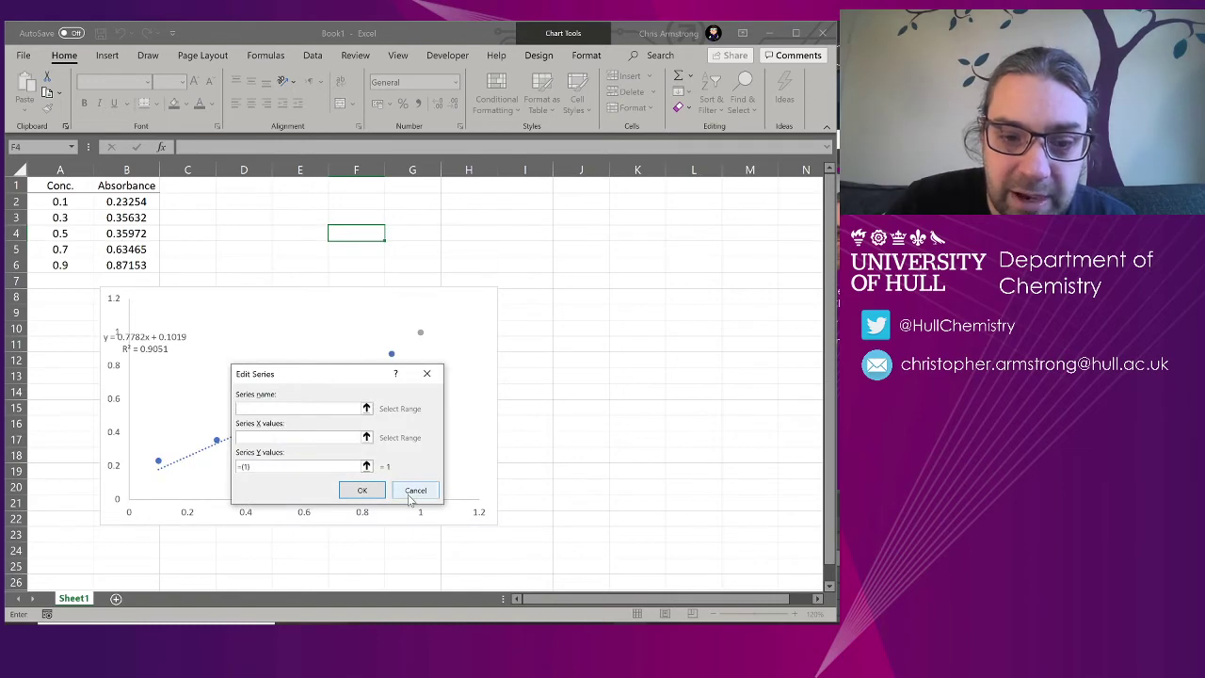
{"action": "left_click", "coordinate": [412, 499]}
{"action": "left_click", "coordinate": [505, 535]}
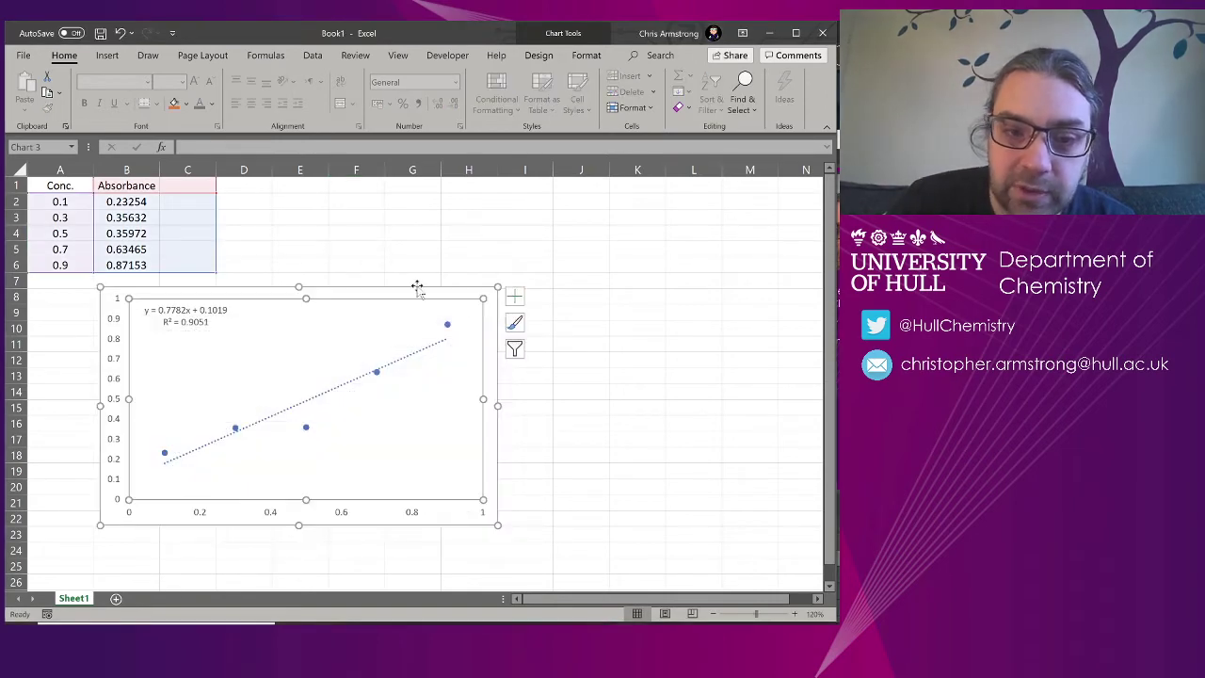
{"action": "left_click", "coordinate": [331, 249]}
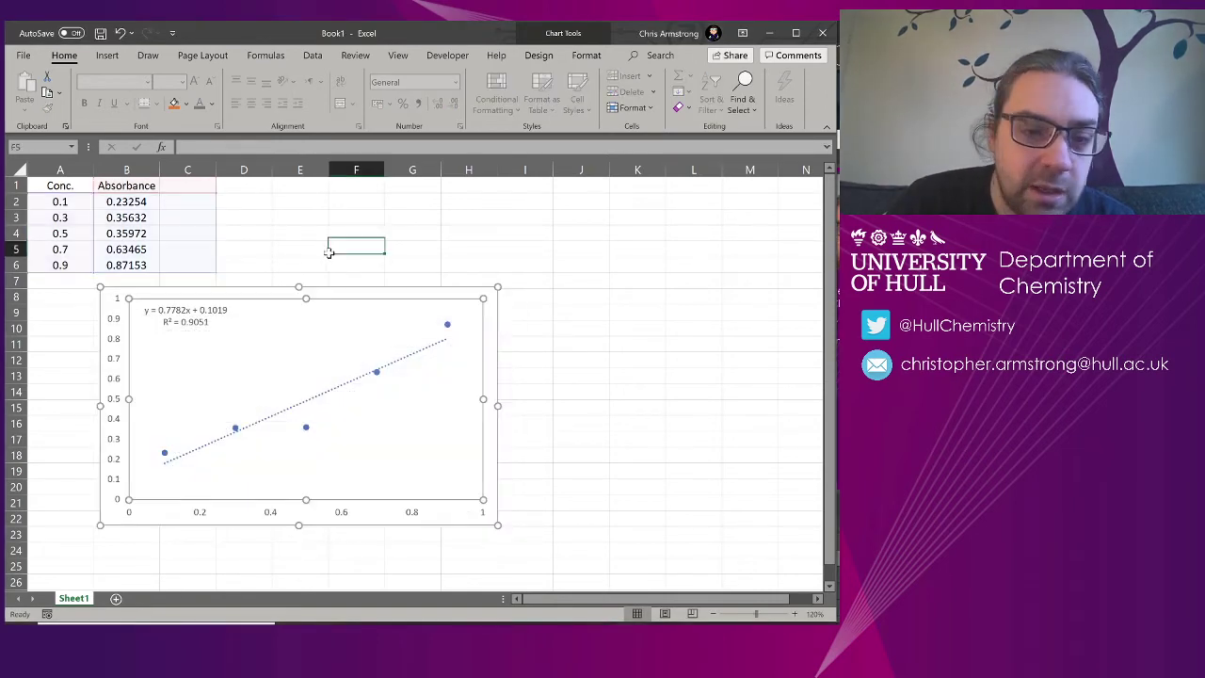
Try shortening the chart's source range to row 5 and restore it to row 6
{"action": "left_click", "coordinate": [478, 302]}
{"action": "mouse_move", "coordinate": [215, 266]}
{"action": "left_mouse_down"}
{"action": "mouse_move", "coordinate": [398, 261]}
{"action": "mouse_move", "coordinate": [215, 273]}
{"action": "left_mouse_up"}
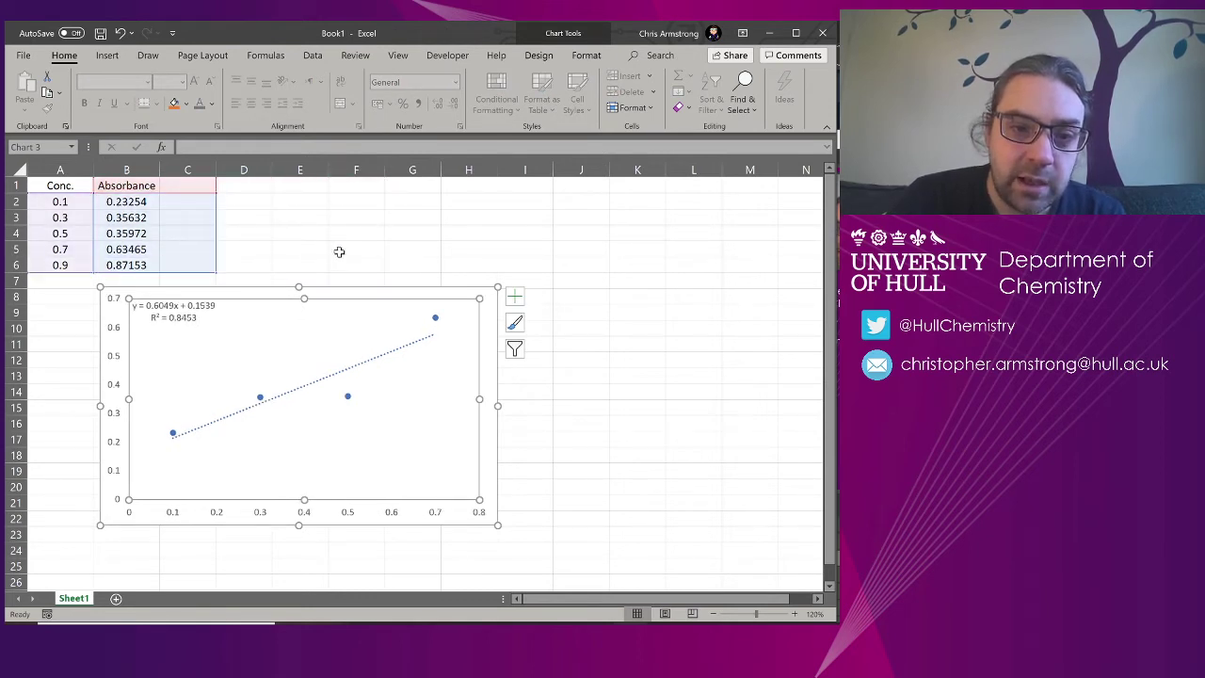
{"action": "left_click", "coordinate": [339, 252]}
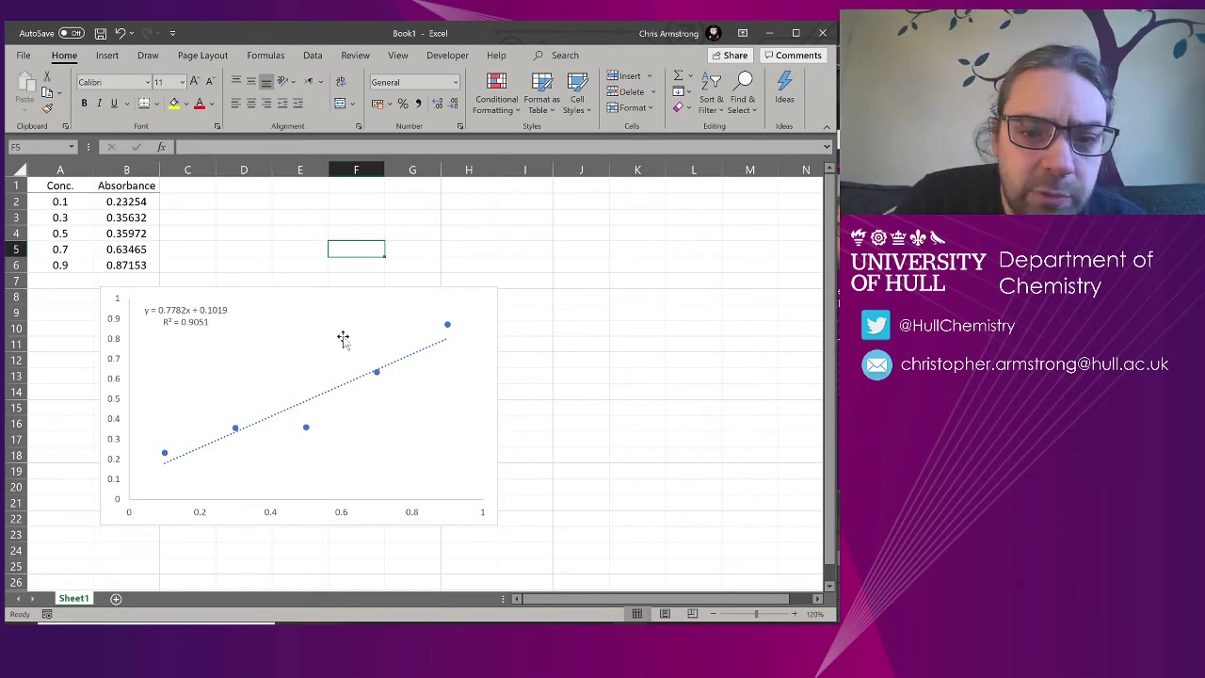
{"action": "left_click", "coordinate": [387, 301]}
{"action": "left_click", "coordinate": [361, 235]}
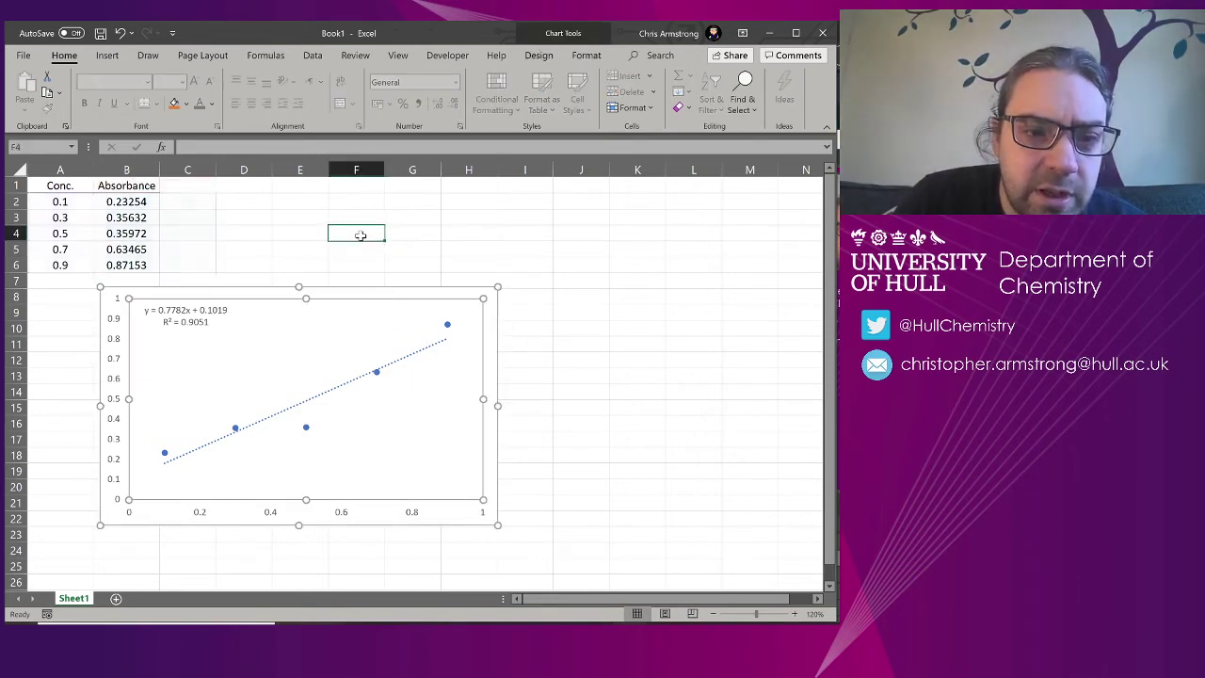
Move the absorbance value for concentration 0.5 from B4 to C4 to exclude it from the trendline
{"action": "left_click", "coordinate": [138, 235]}
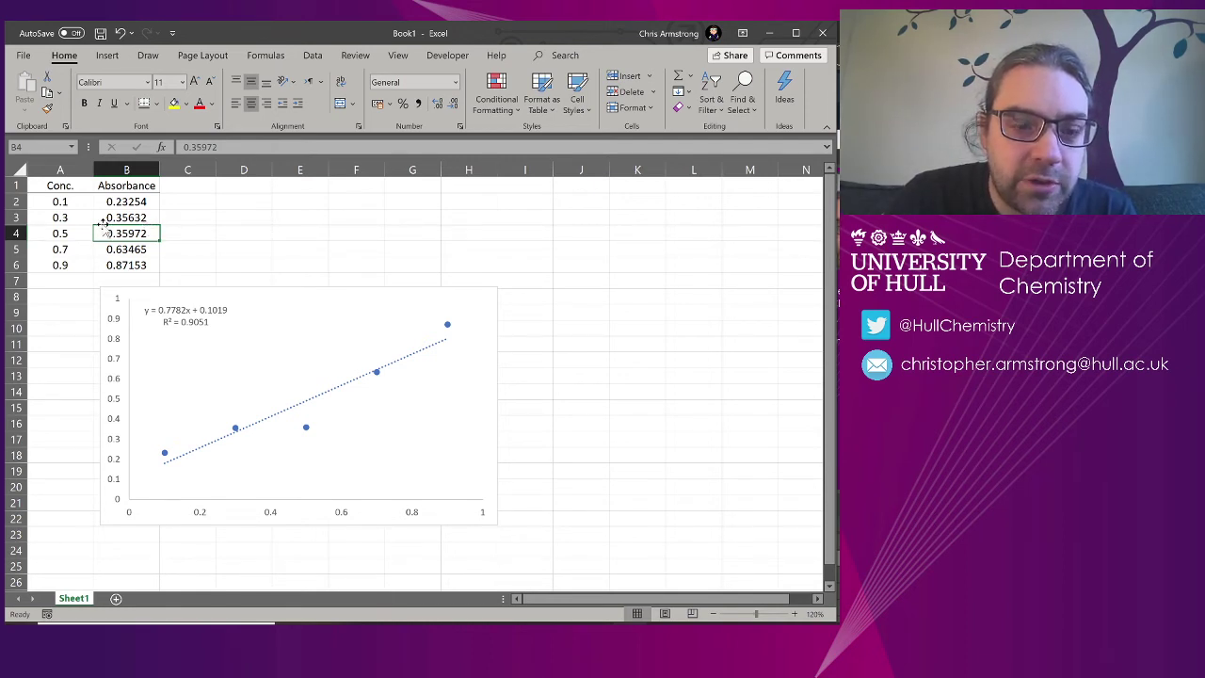
{"action": "left_click_drag", "start_coordinate": [103, 225], "coordinate": [177, 236]}
{"action": "left_click", "coordinate": [267, 232]}
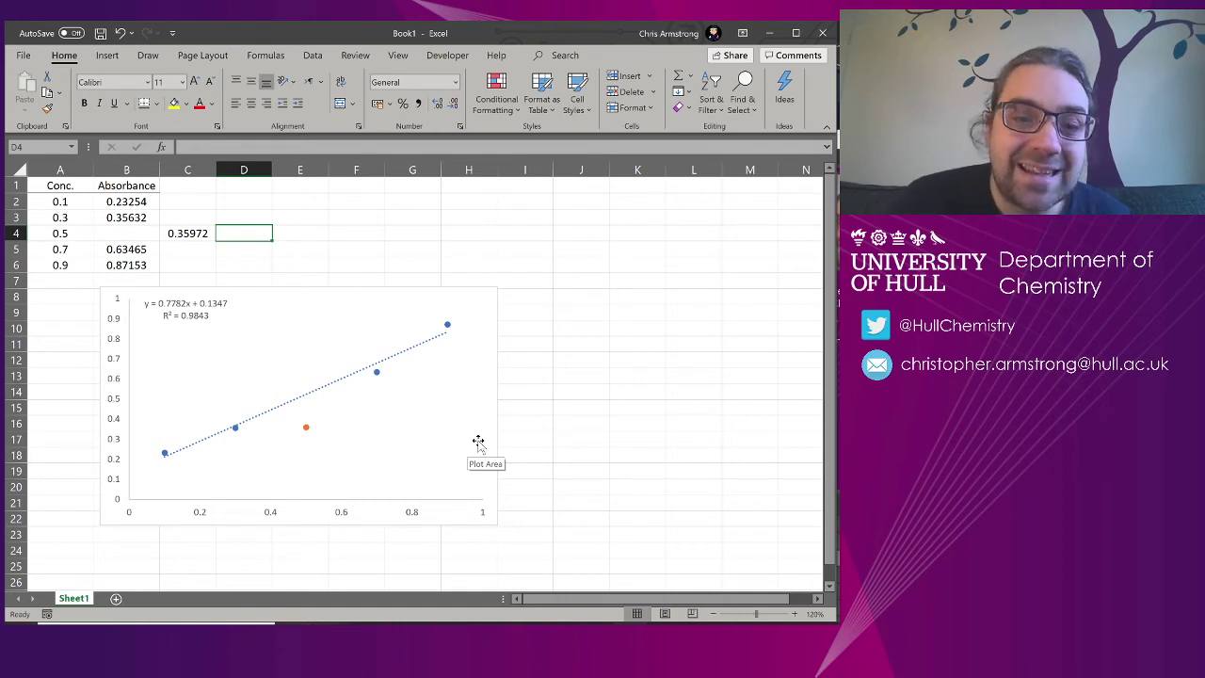
Change the marker of the outlier series at concentration 0.5 to the built-in X shape
{"action": "left_click", "coordinate": [307, 428]}
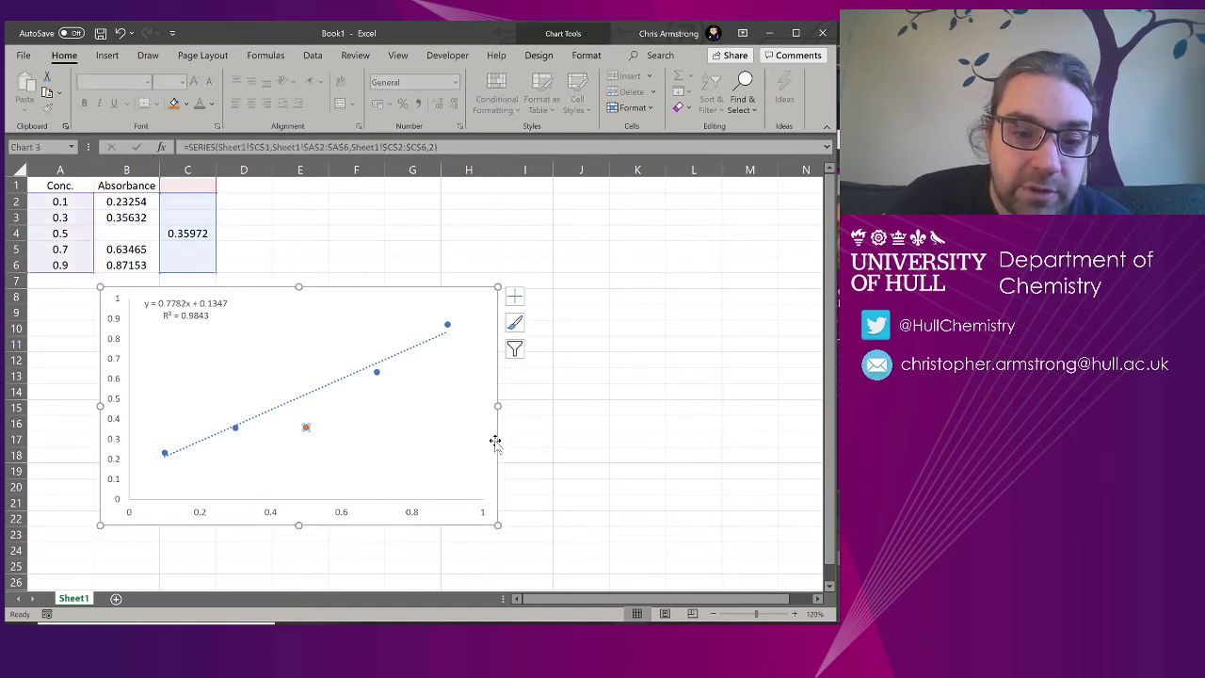
{"action": "right_click", "coordinate": [305, 429]}
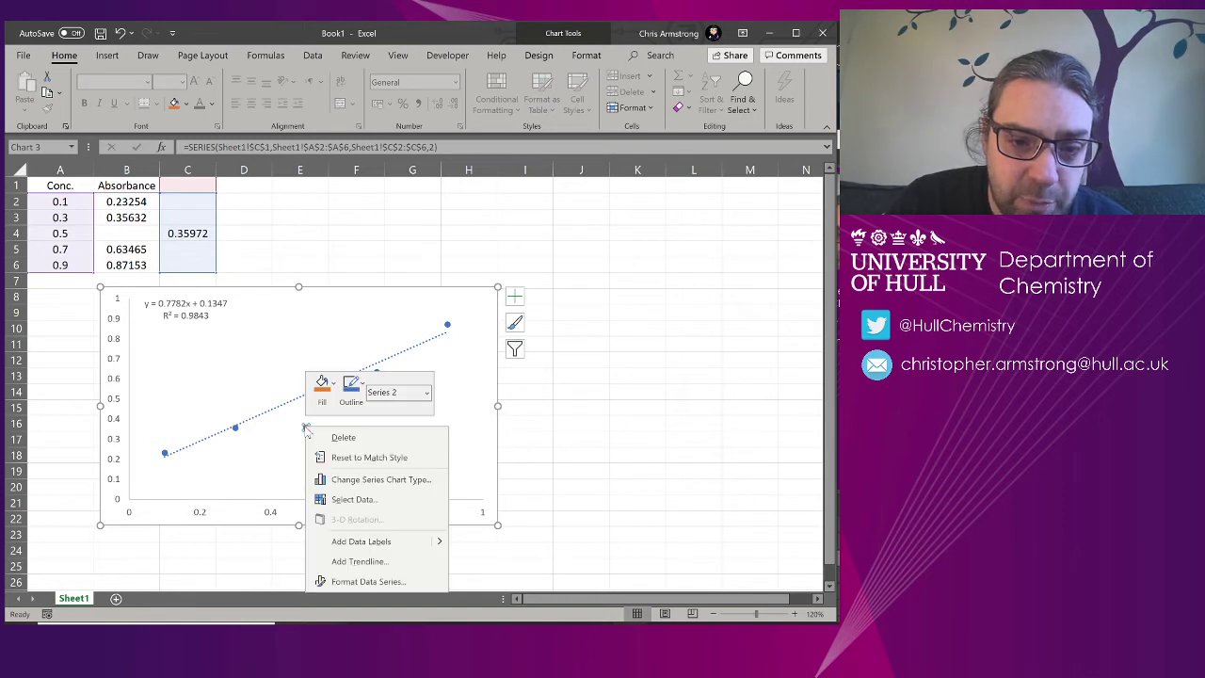
{"action": "left_click", "coordinate": [381, 581]}
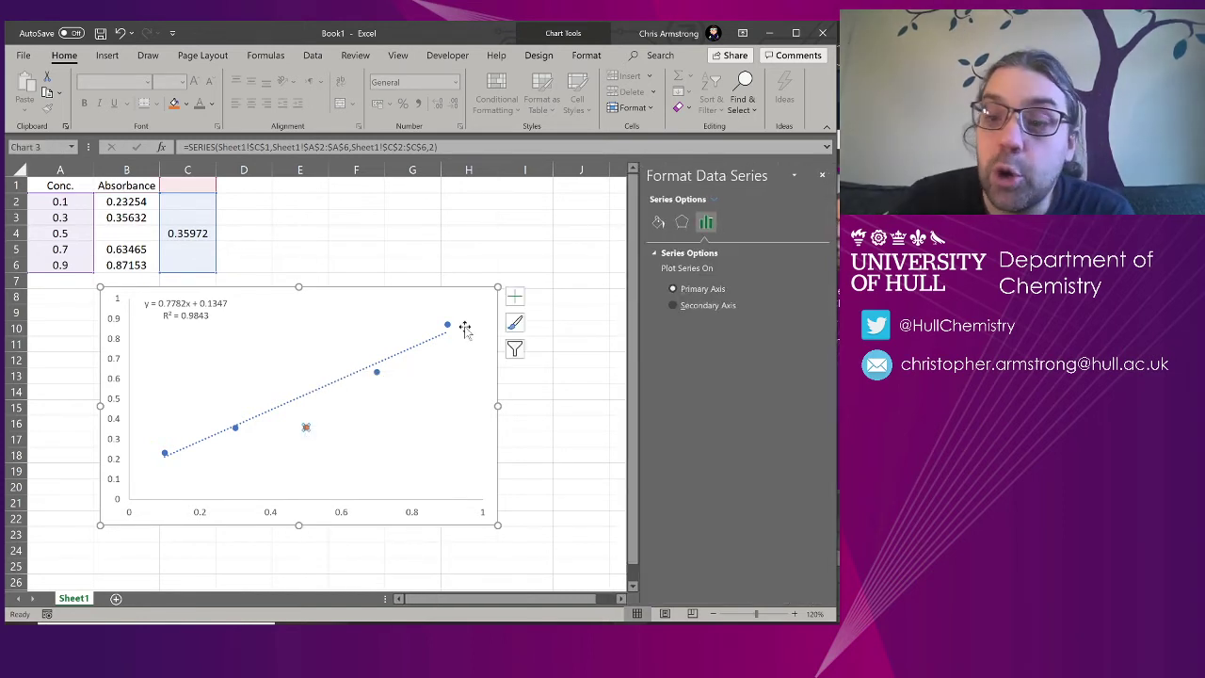
{"action": "left_click", "coordinate": [659, 224]}
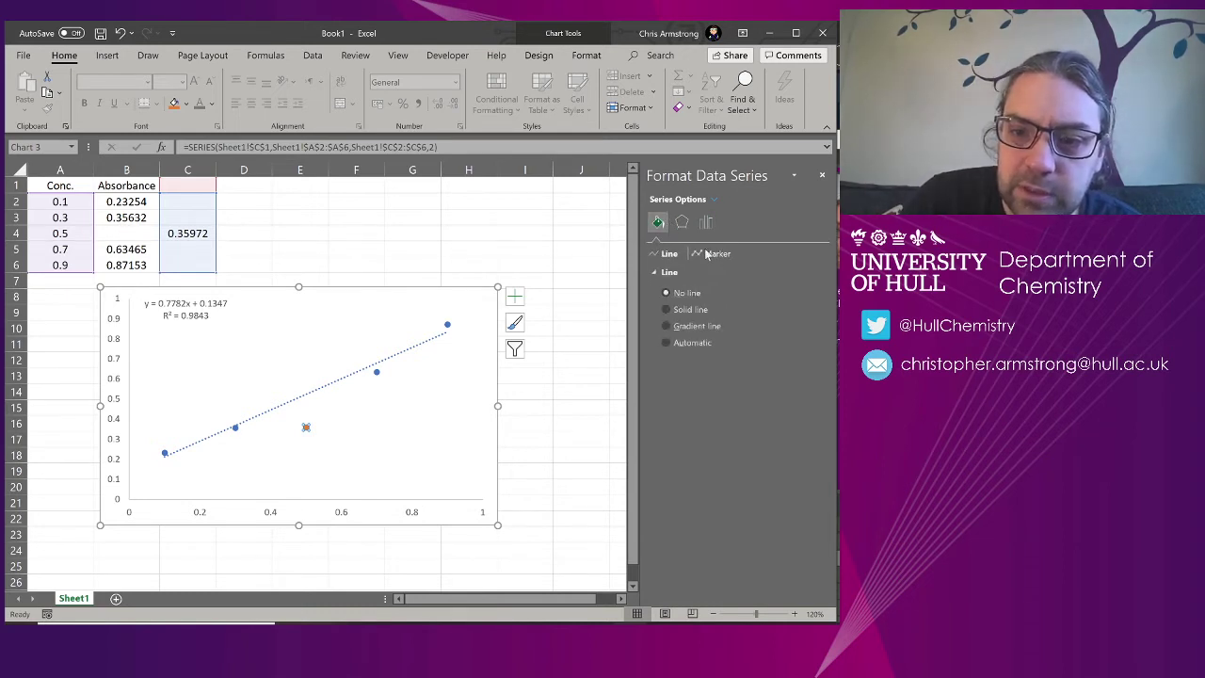
{"action": "left_click", "coordinate": [714, 254]}
{"action": "left_click", "coordinate": [702, 326]}
{"action": "left_click", "coordinate": [720, 344]}
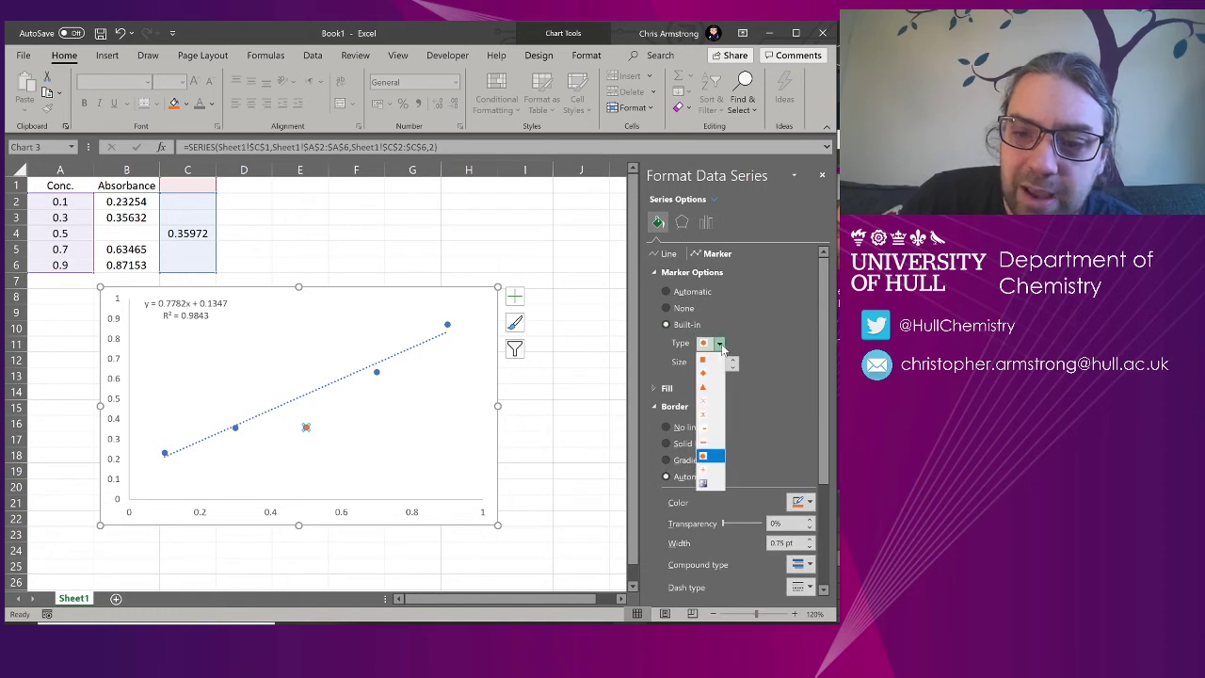
{"action": "left_click", "coordinate": [704, 401]}
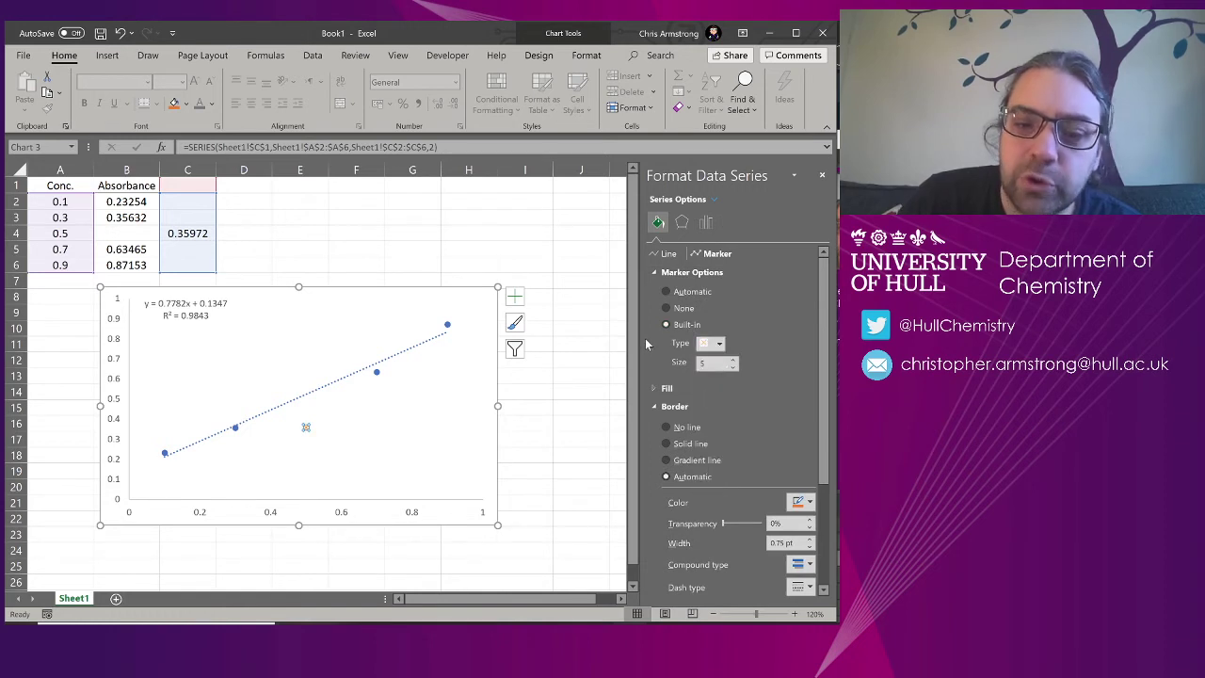
{"action": "left_click", "coordinate": [606, 315]}
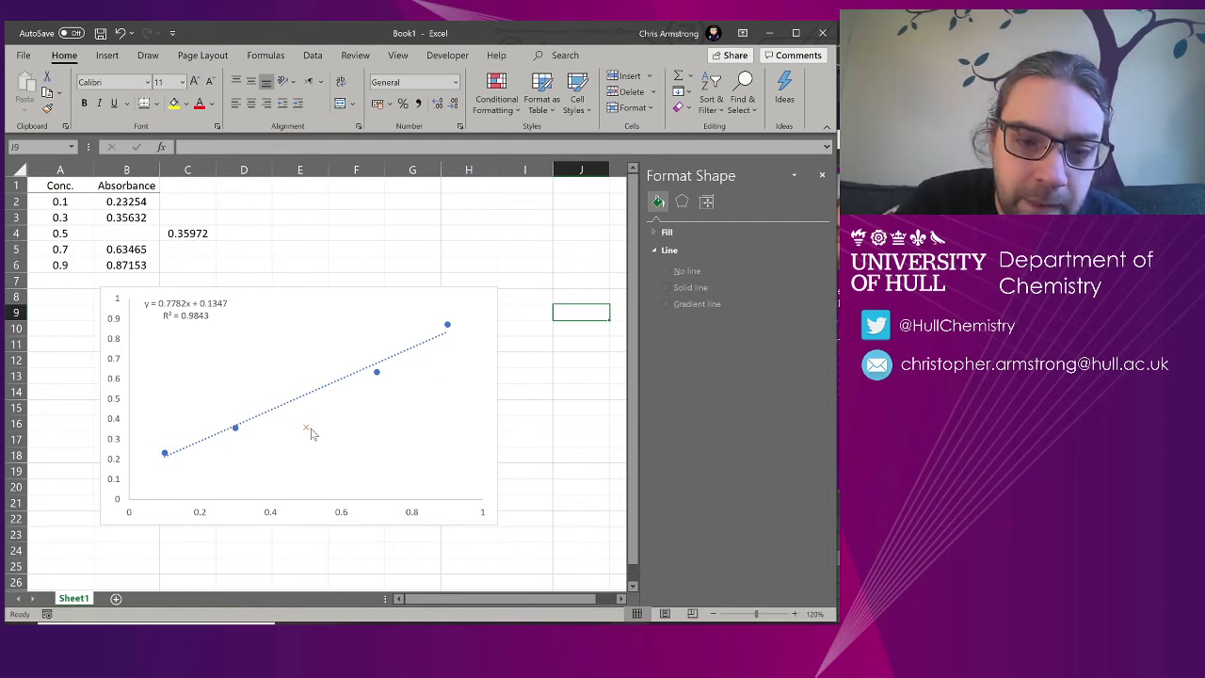
Set the border colour of the outlier series' X marker to dark red
{"action": "left_click", "coordinate": [307, 428]}
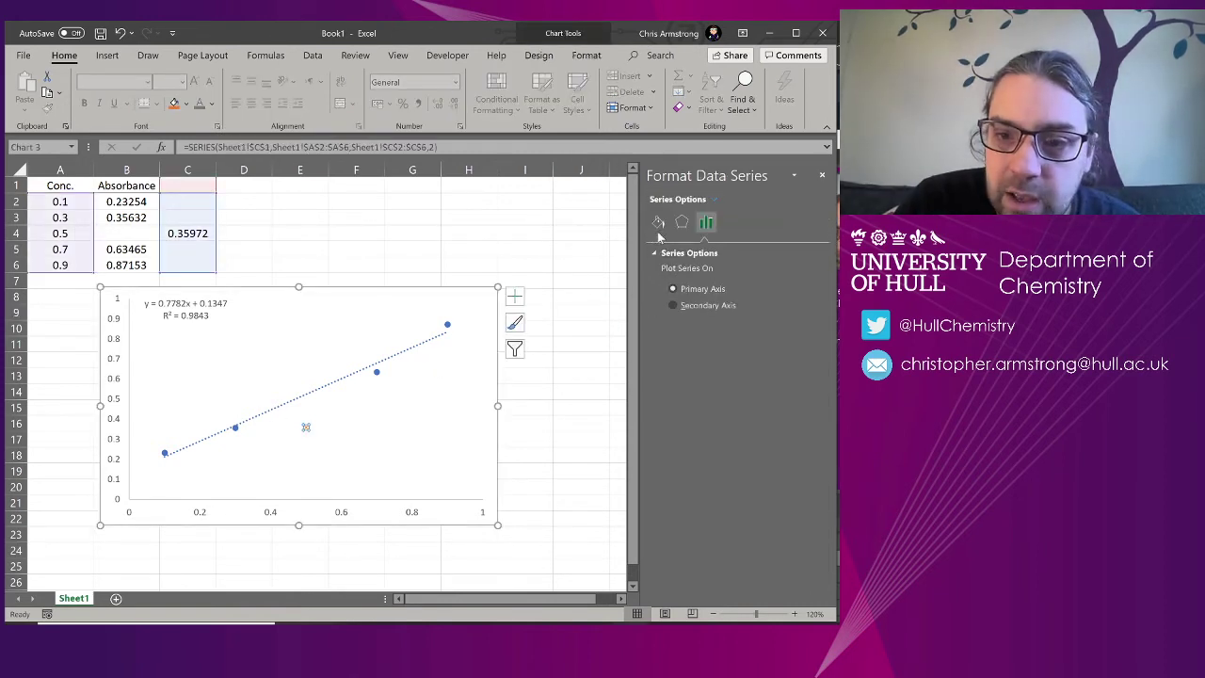
{"action": "left_click", "coordinate": [658, 222]}
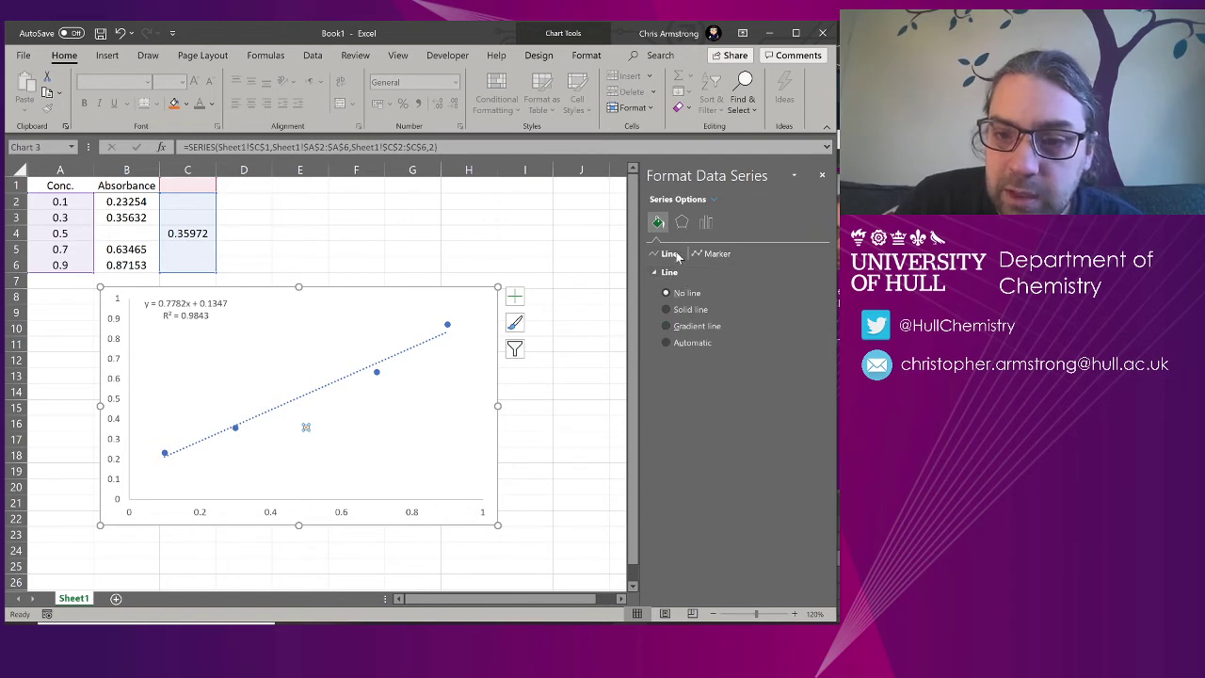
{"action": "left_click", "coordinate": [717, 254]}
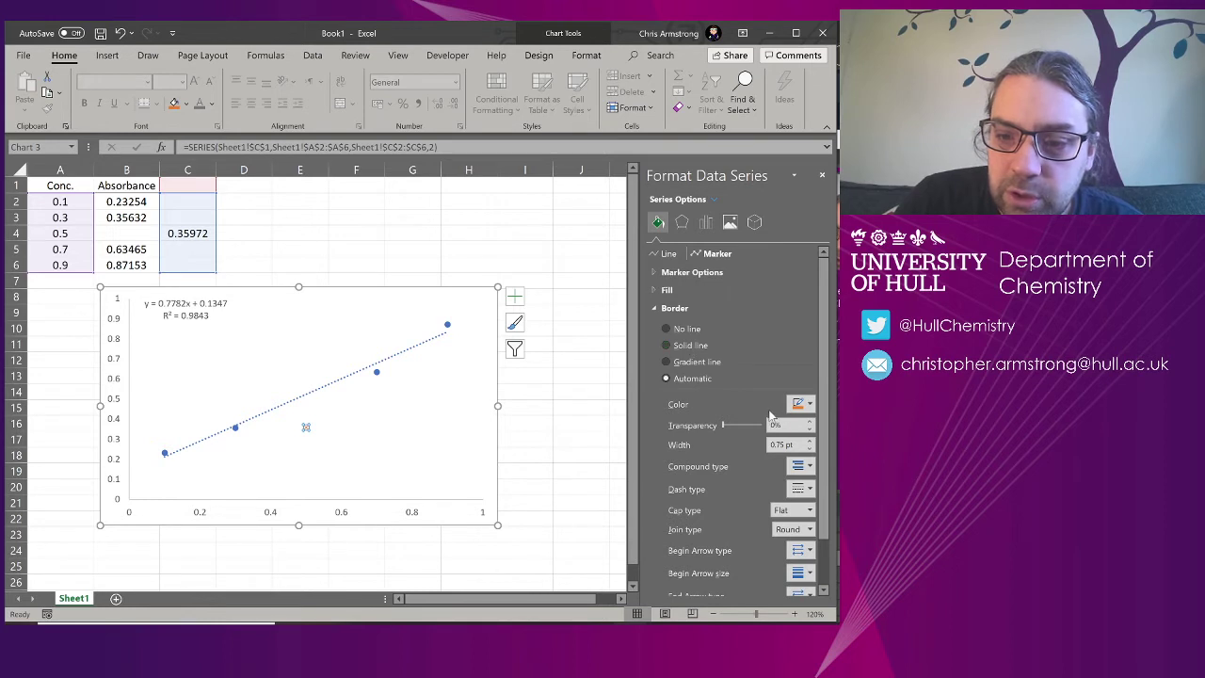
{"action": "left_click", "coordinate": [799, 404]}
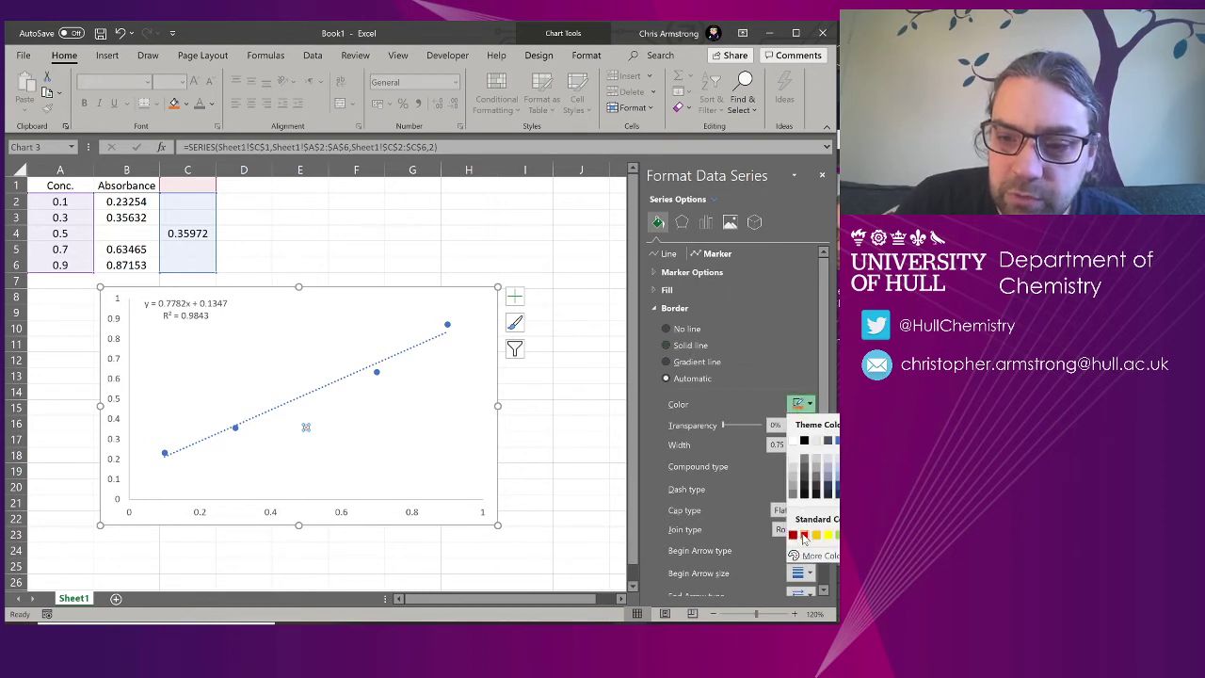
{"action": "left_click", "coordinate": [794, 535]}
{"action": "left_click", "coordinate": [576, 222]}
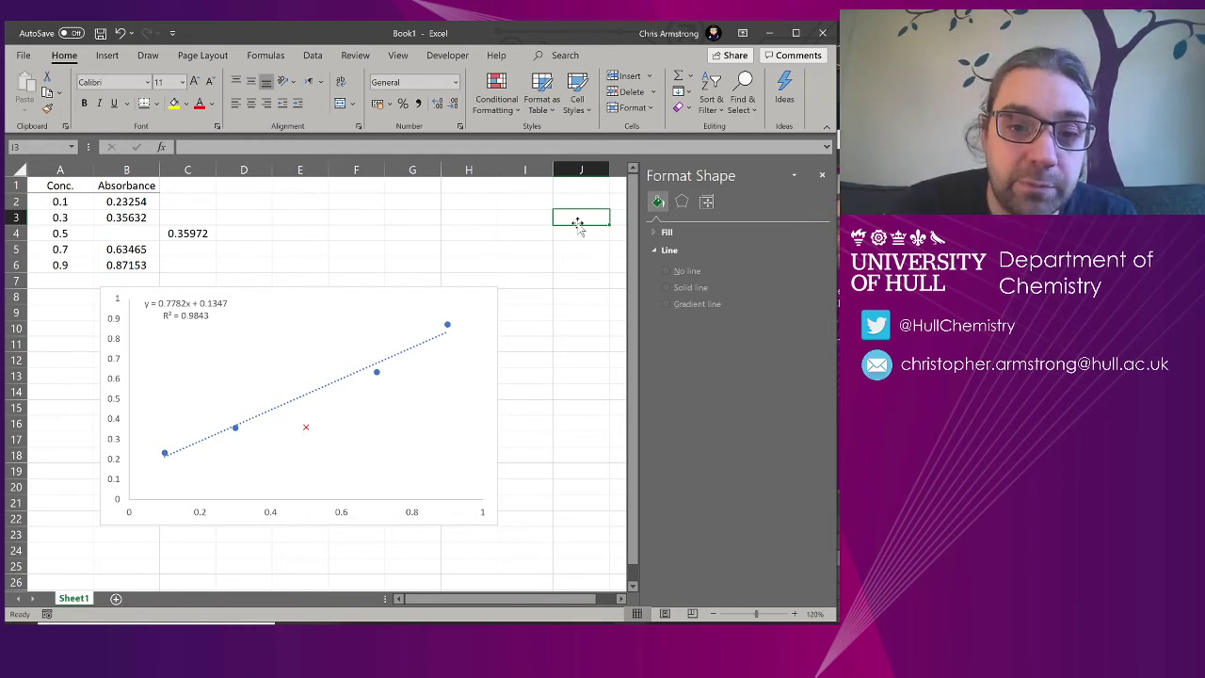
Move the chart closer to the sheet's left edge and enter =LINEST(B2:B6,A2:A6,TRUE,TRUE) as an array formula in E2:F3
{"action": "left_click_drag", "start_coordinate": [482, 293], "coordinate": [417, 287]}
{"action": "left_click", "coordinate": [361, 236]}
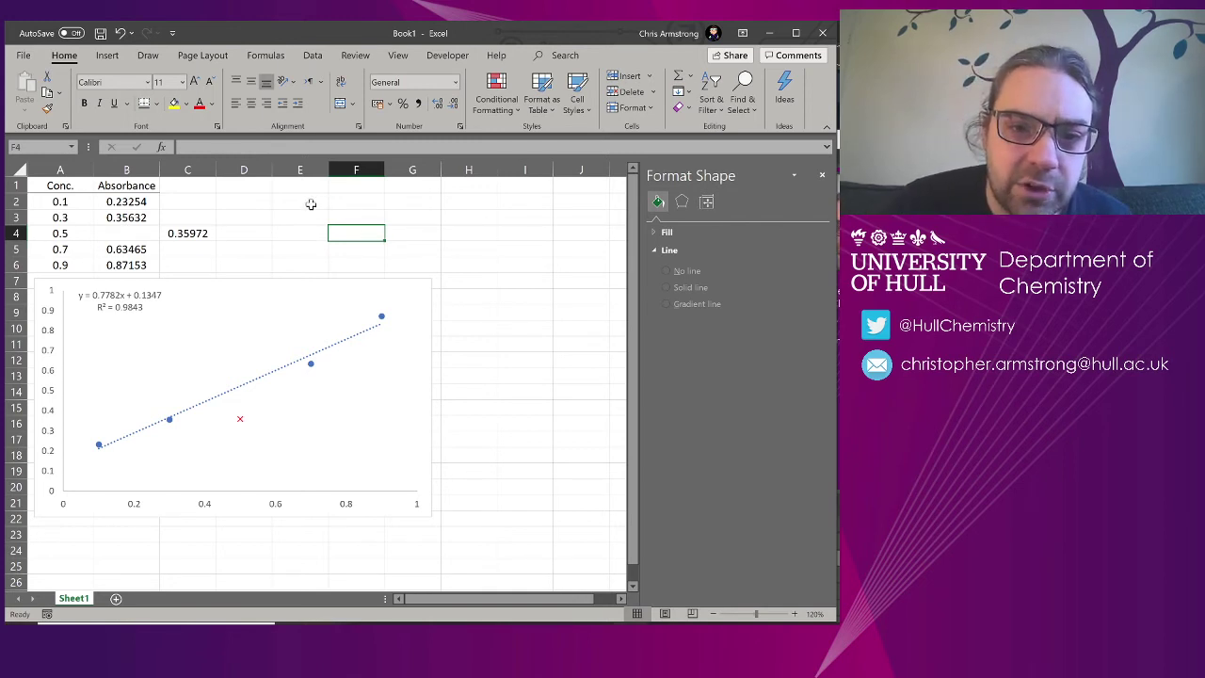
{"action": "left_click_drag", "start_coordinate": [310, 202], "coordinate": [358, 213]}
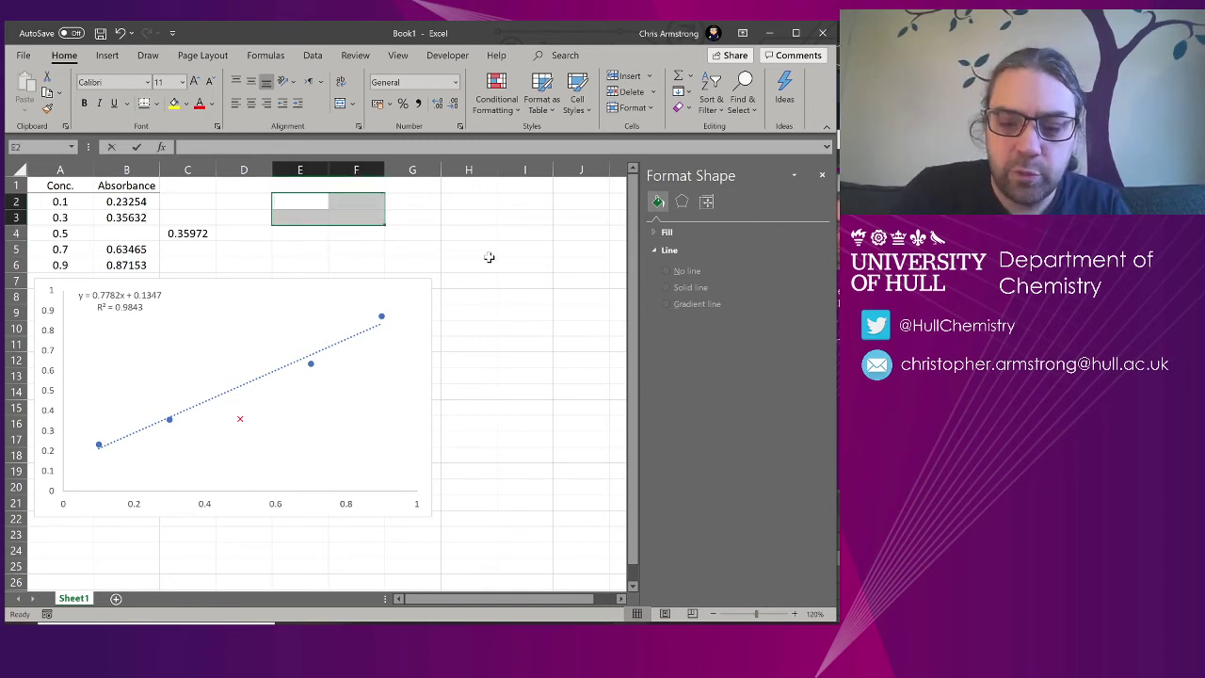
{"action": "type", "text": "=LINE"}
{"action": "key", "text": "Tab"}
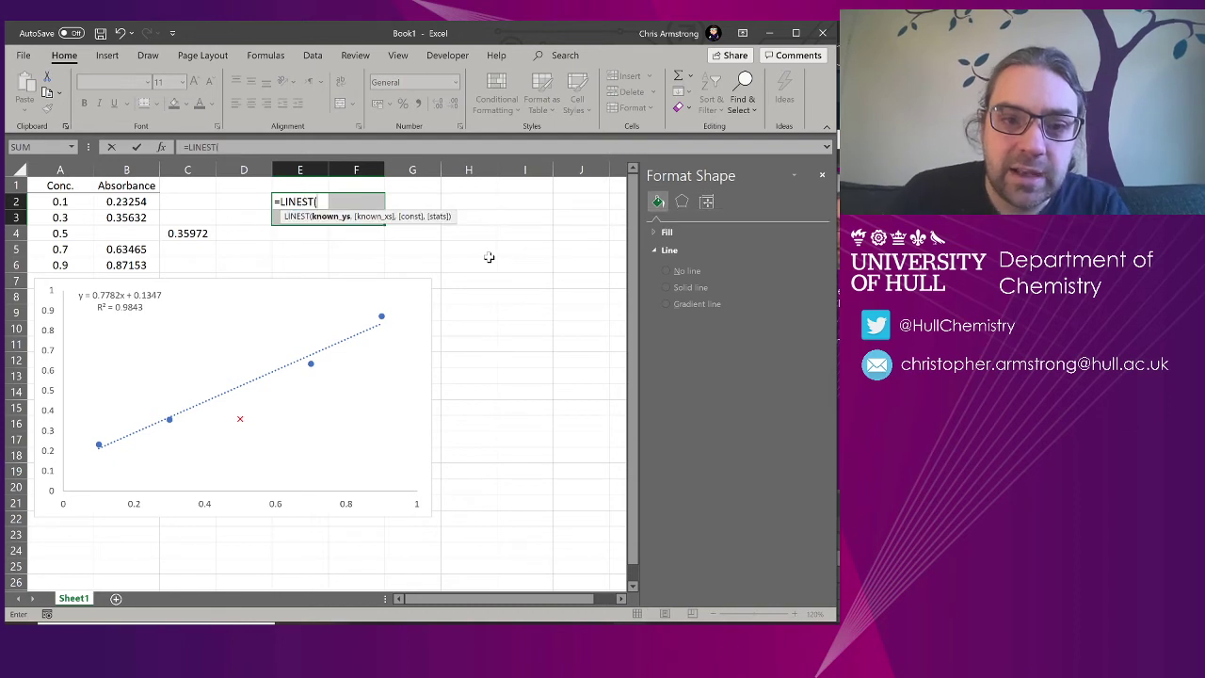
{"action": "left_click_drag", "start_coordinate": [114, 202], "coordinate": [106, 261]}
{"action": "type", "text": ","}
{"action": "left_click_drag", "start_coordinate": [70, 201], "coordinate": [69, 264]}
{"action": "type", "text": ","}
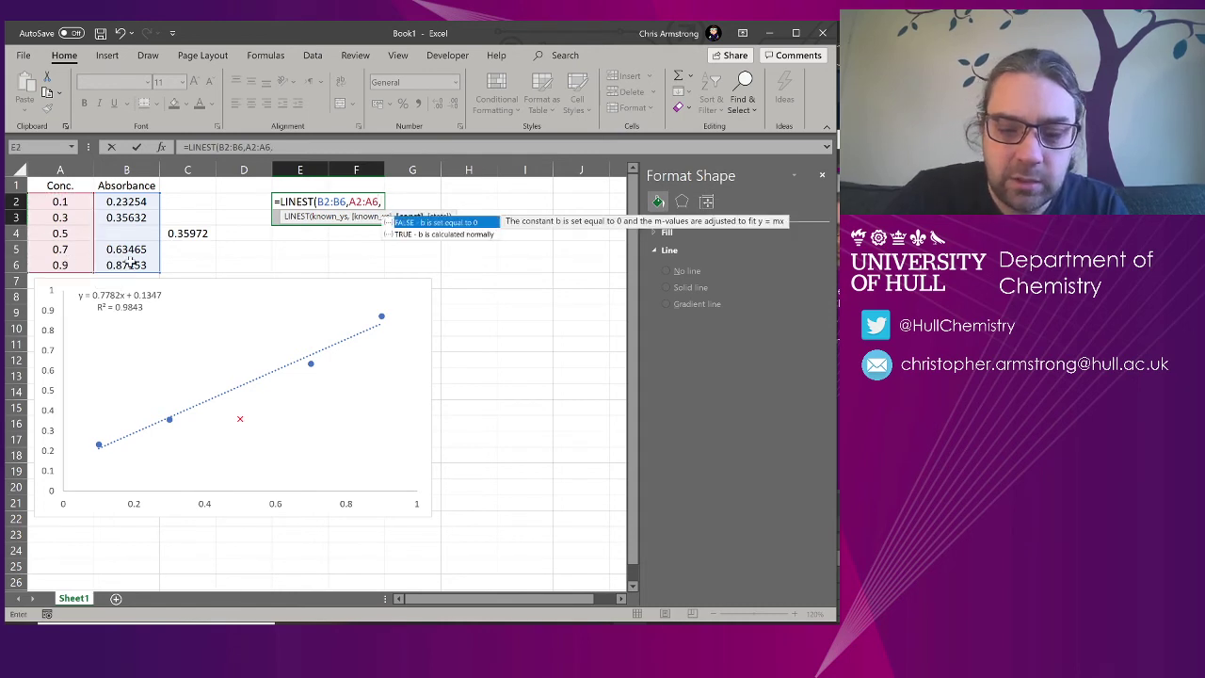
{"action": "type", "text": "TRUE,TRUE)"}
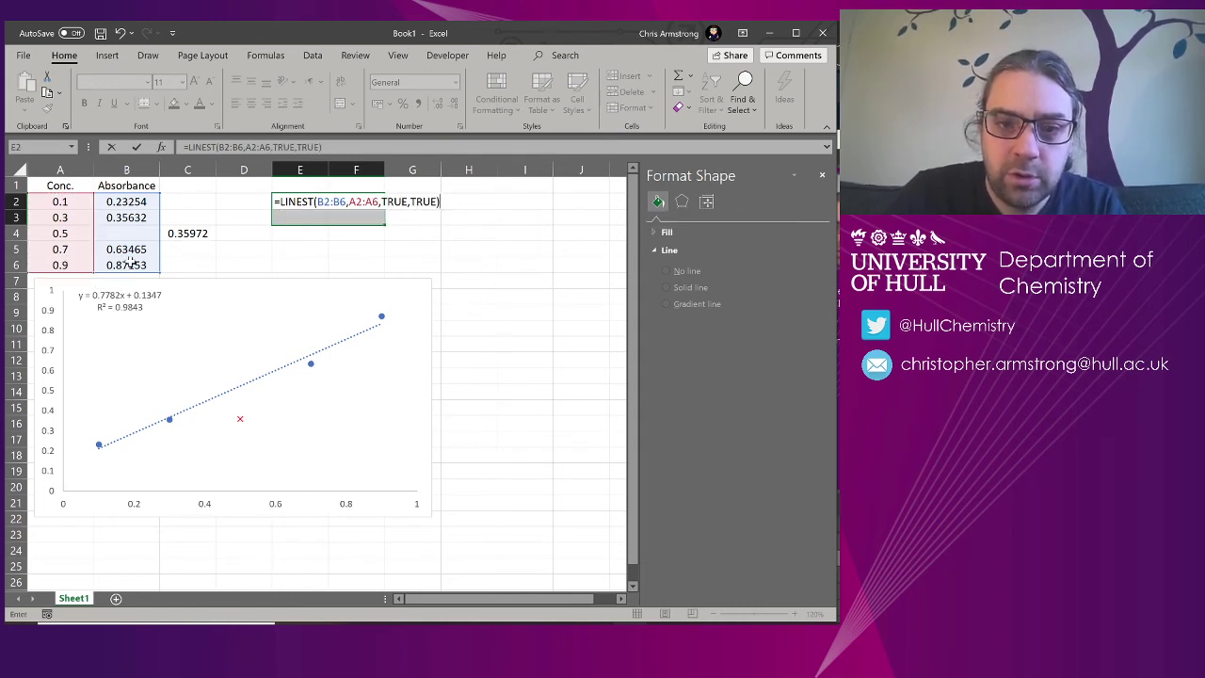
{"action": "key", "text": "ctrl+shift+Return"}
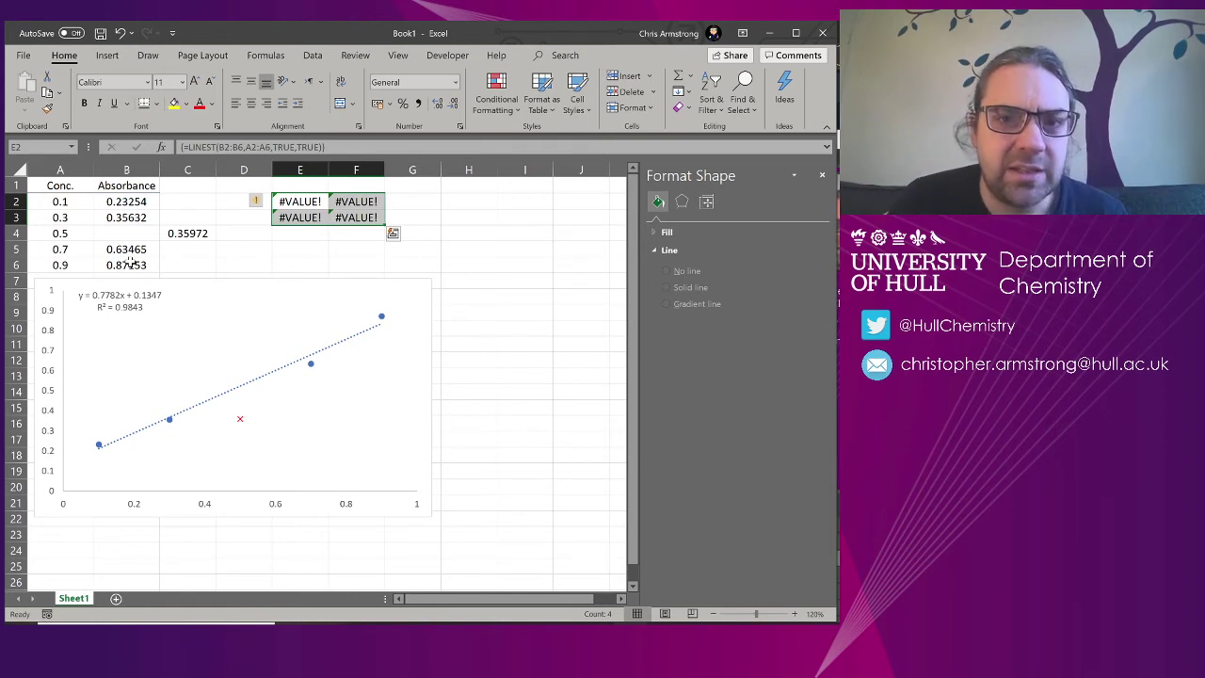
Reorder the data so the 0.5 outlier sits in row 6 below the other points without a gap, shifting the chart down for room
{"action": "left_click_drag", "start_coordinate": [61, 233], "coordinate": [194, 283]}
{"action": "left_click_drag", "start_coordinate": [310, 277], "coordinate": [304, 312]}
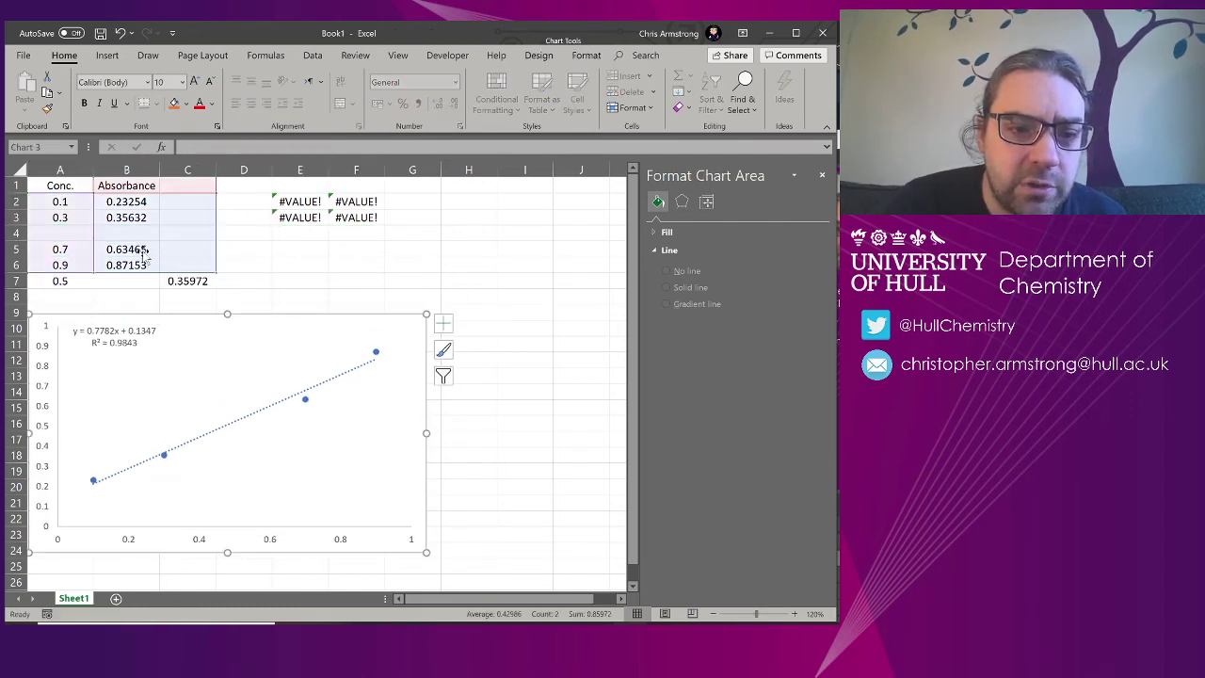
{"action": "left_click_drag", "start_coordinate": [75, 249], "coordinate": [216, 271]}
{"action": "left_click", "coordinate": [197, 331]}
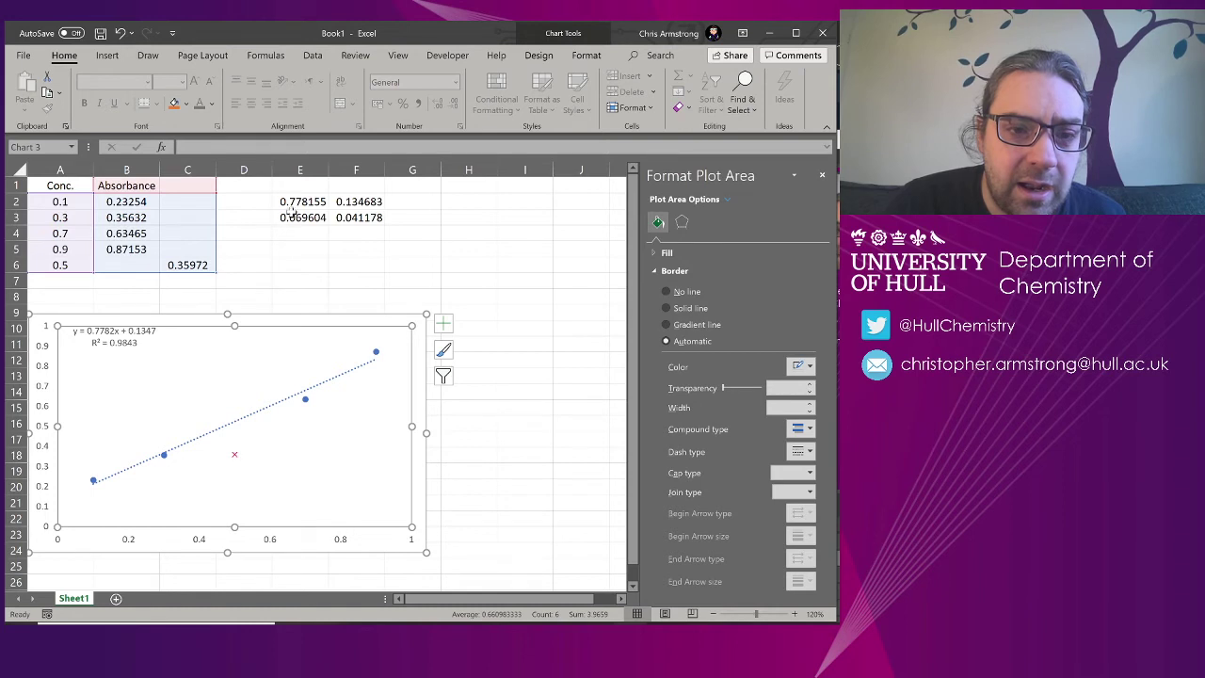
Check the cell ranges used by the LINEST array formula from E3 and recommit it without changes
{"action": "left_click", "coordinate": [292, 213]}
{"action": "left_click", "coordinate": [237, 148]}
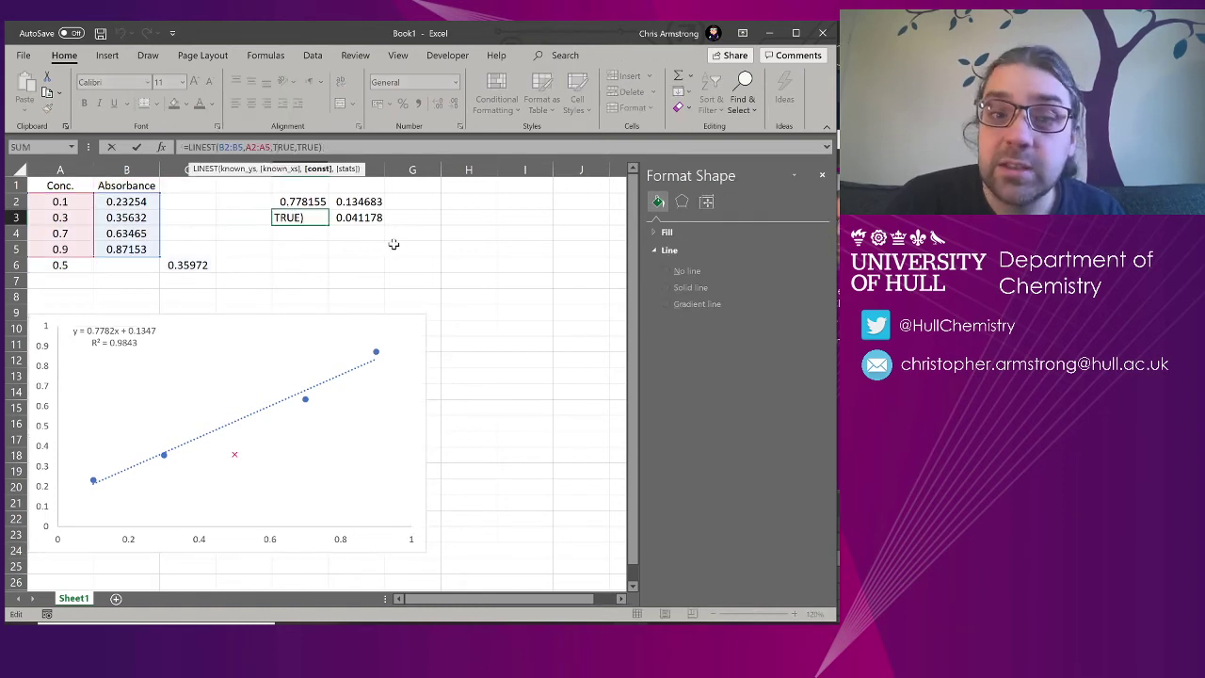
{"action": "key", "text": "ctrl+shift+Return"}
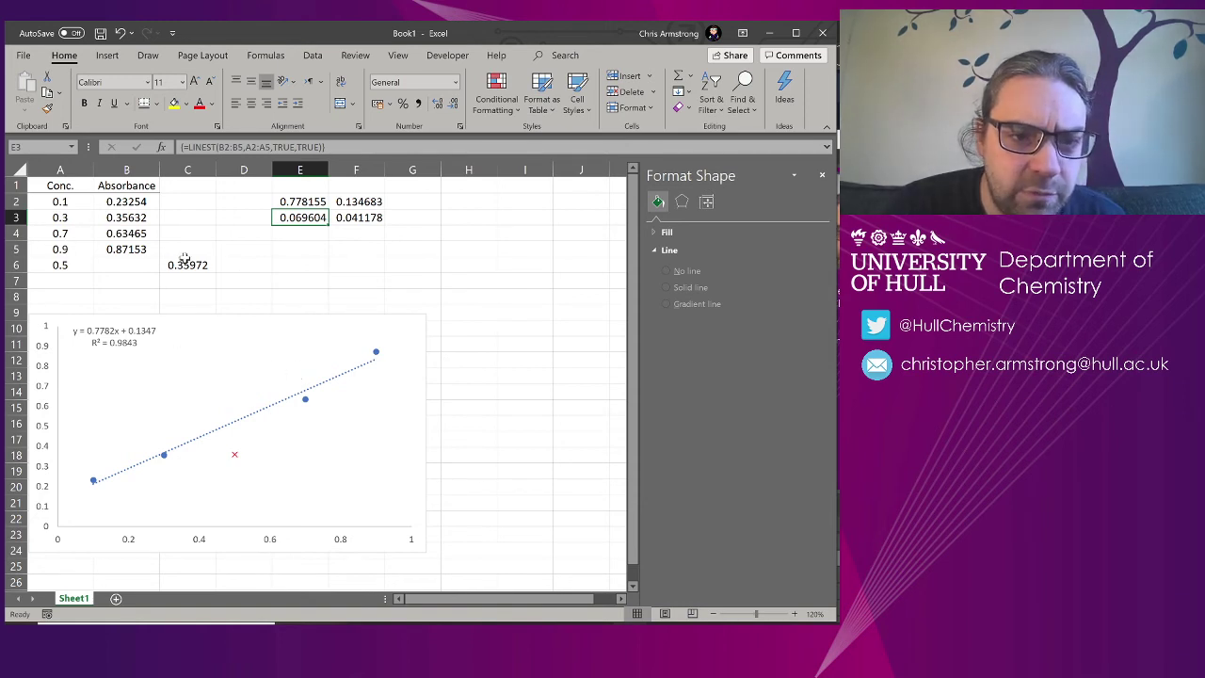
Try moving the absorbance for concentration 0.3 from B3 to C3, and undo the move
{"action": "left_click", "coordinate": [134, 219]}
{"action": "left_click_drag", "start_coordinate": [139, 225], "coordinate": [196, 219]}
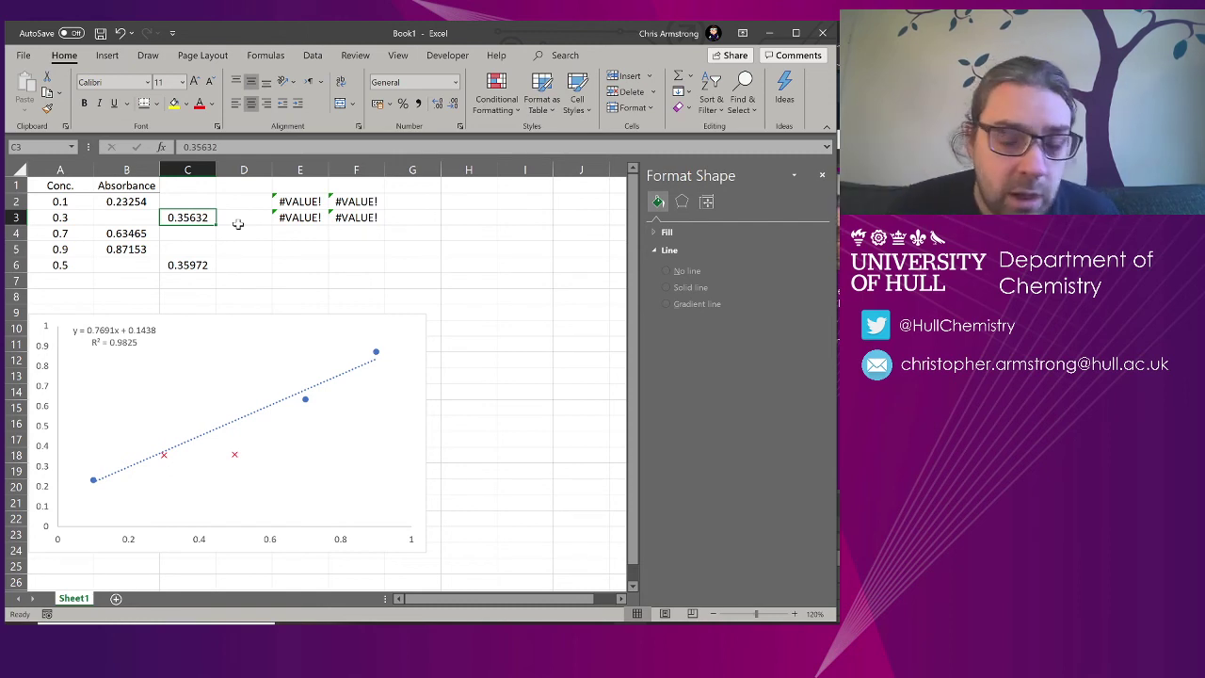
{"action": "key", "text": "ctrl+z"}
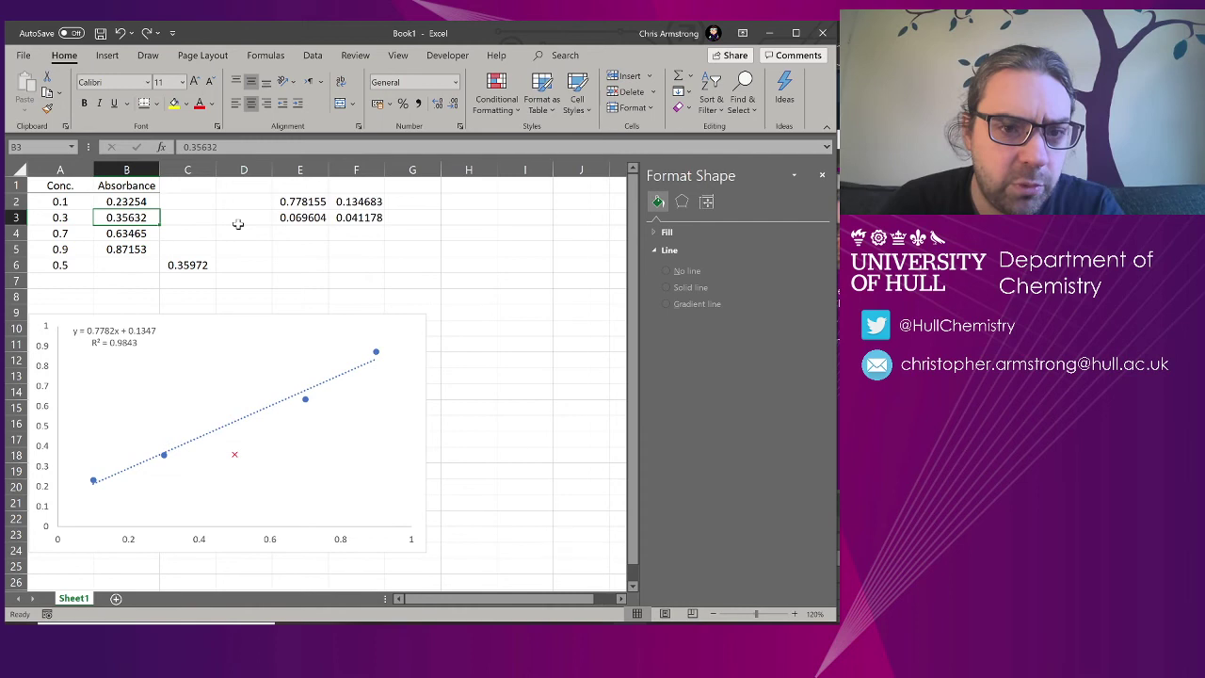
Review the LINEST output in E2:F3 and move the chart up and to the right, directly beneath the data
{"action": "left_click_drag", "start_coordinate": [300, 202], "coordinate": [375, 215]}
{"action": "left_click", "coordinate": [375, 216]}
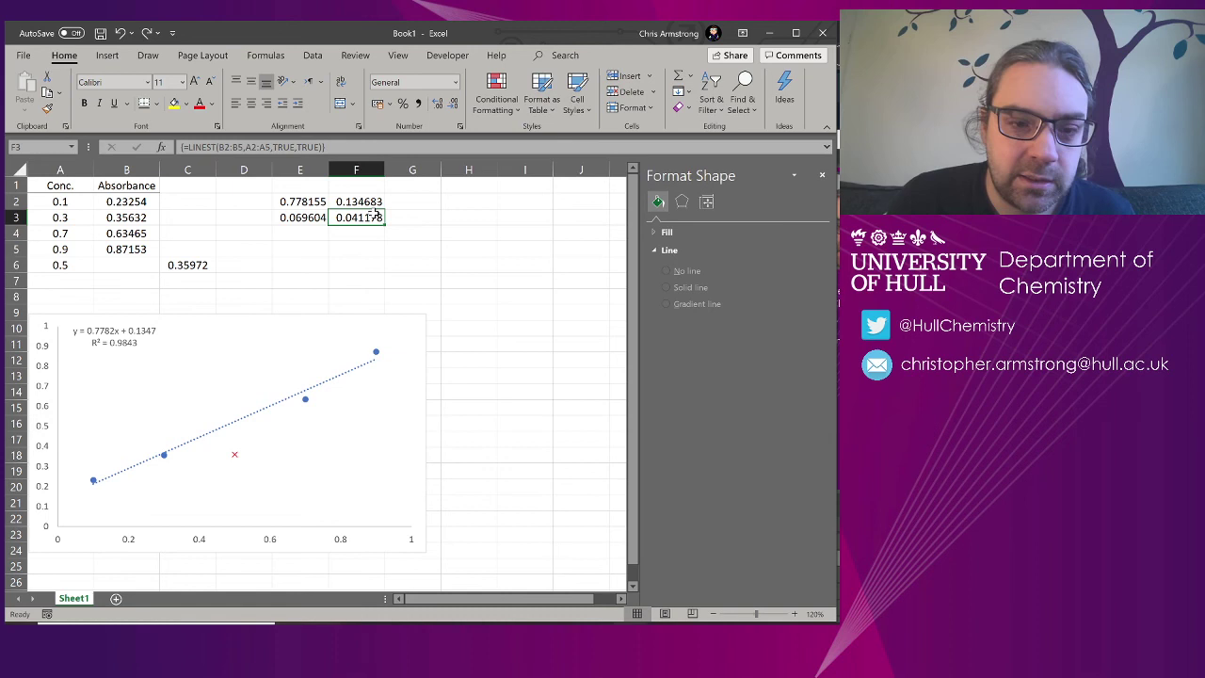
{"action": "left_click_drag", "start_coordinate": [413, 321], "coordinate": [466, 285]}
{"action": "left_click", "coordinate": [542, 362]}
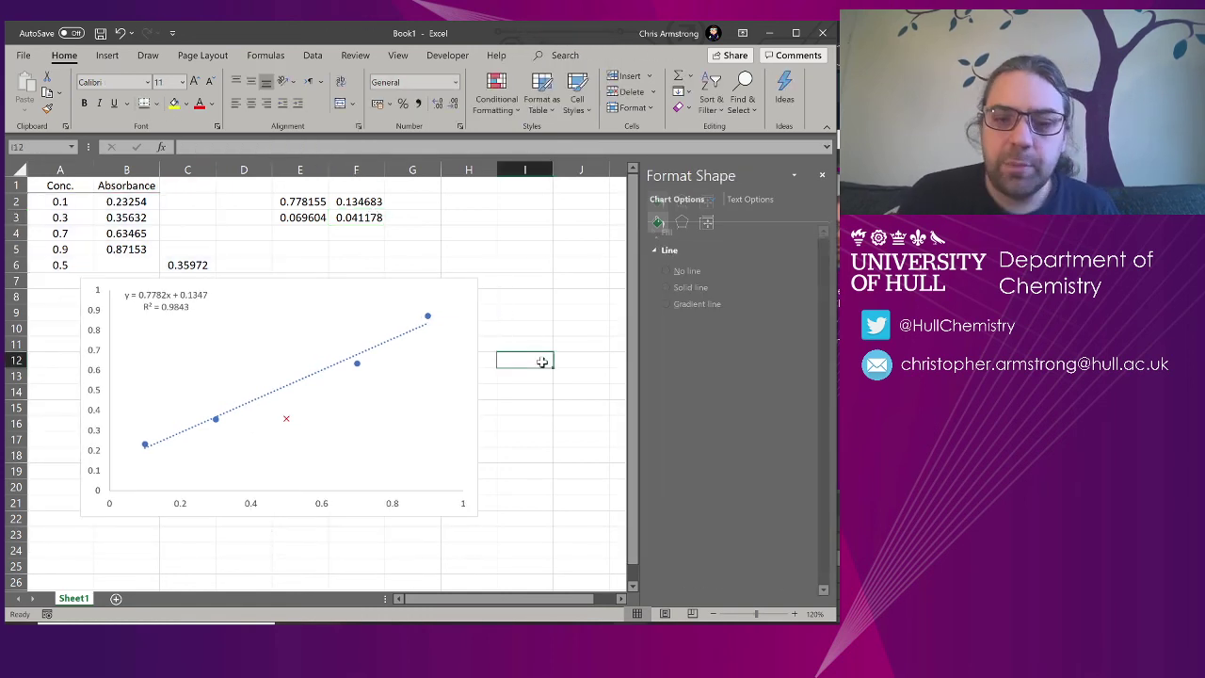